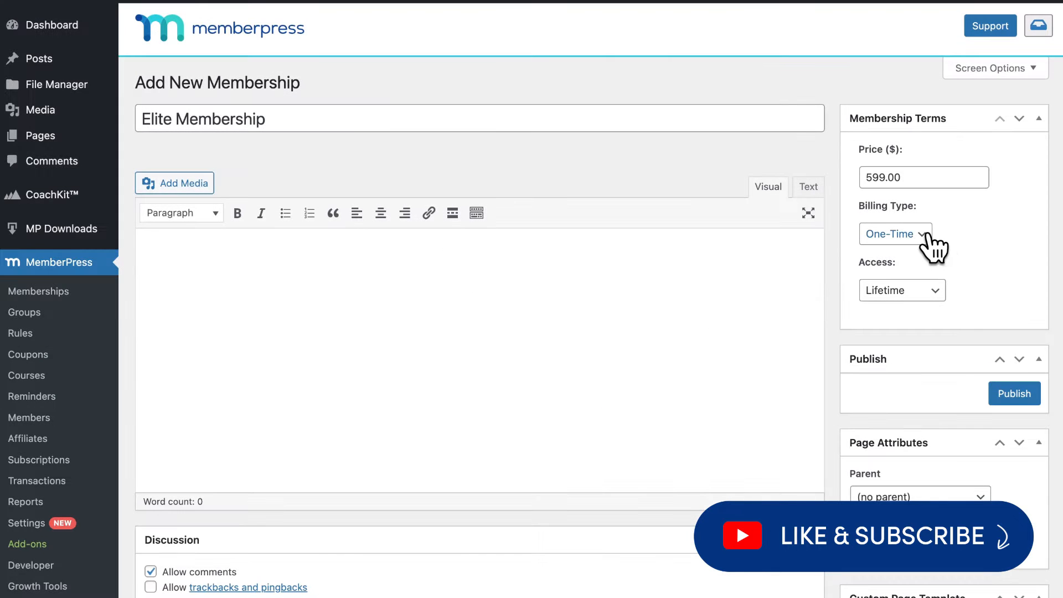
Set the Elite Membership's billing type to Recurring and choose its billing interval
{"action": "left_click", "coordinate": [928, 234]}
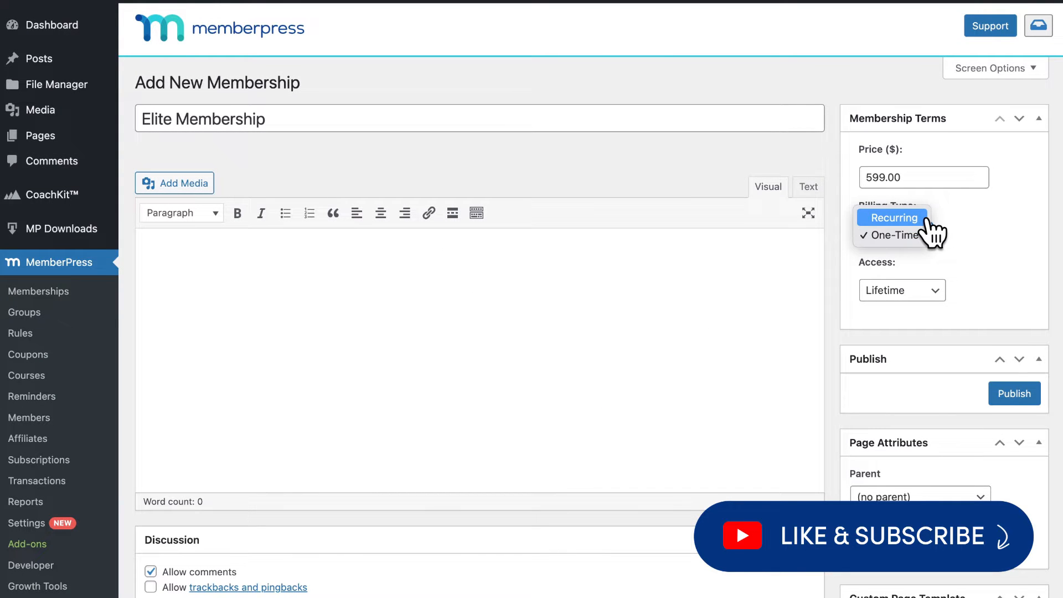
{"action": "left_click", "coordinate": [927, 219]}
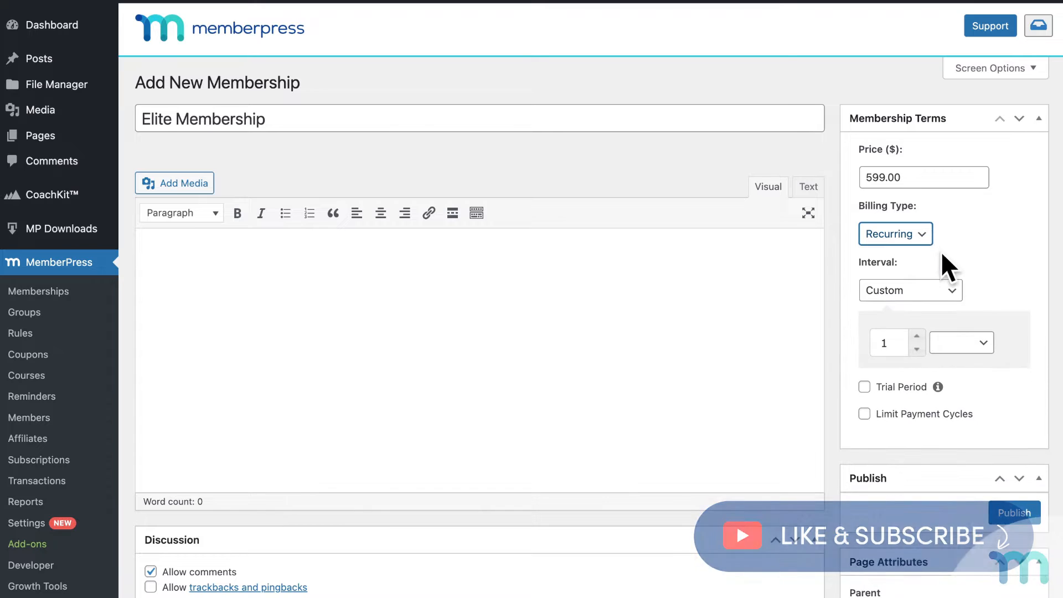
{"action": "left_click", "coordinate": [908, 291]}
{"action": "left_click", "coordinate": [942, 206]}
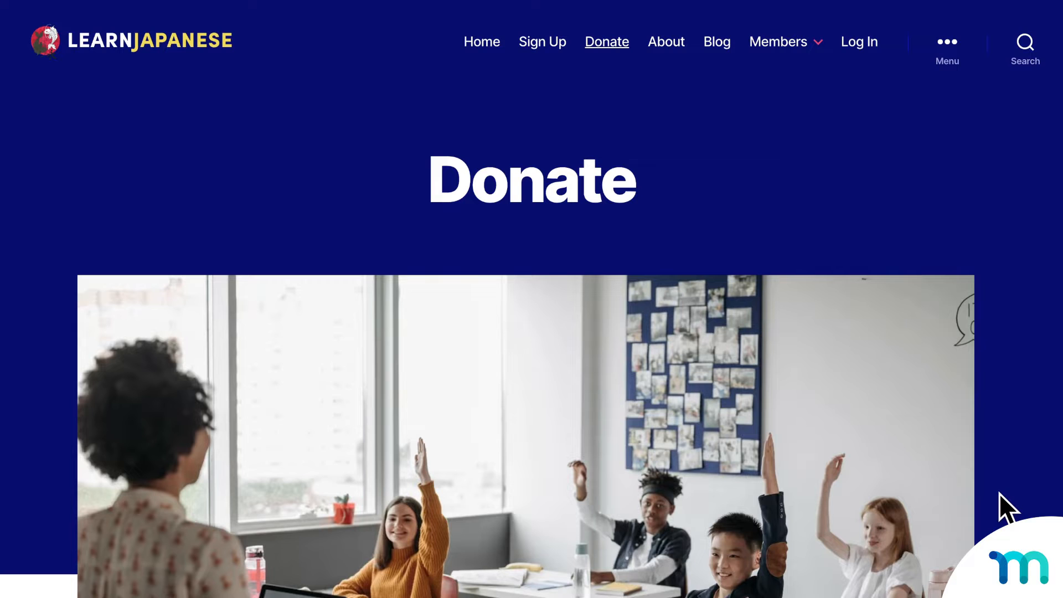
Examine the example Donate page down to its donation amount buttons
{"action": "scroll", "coordinate": [999, 493], "scroll_direction": "down", "scroll_amount": 10}
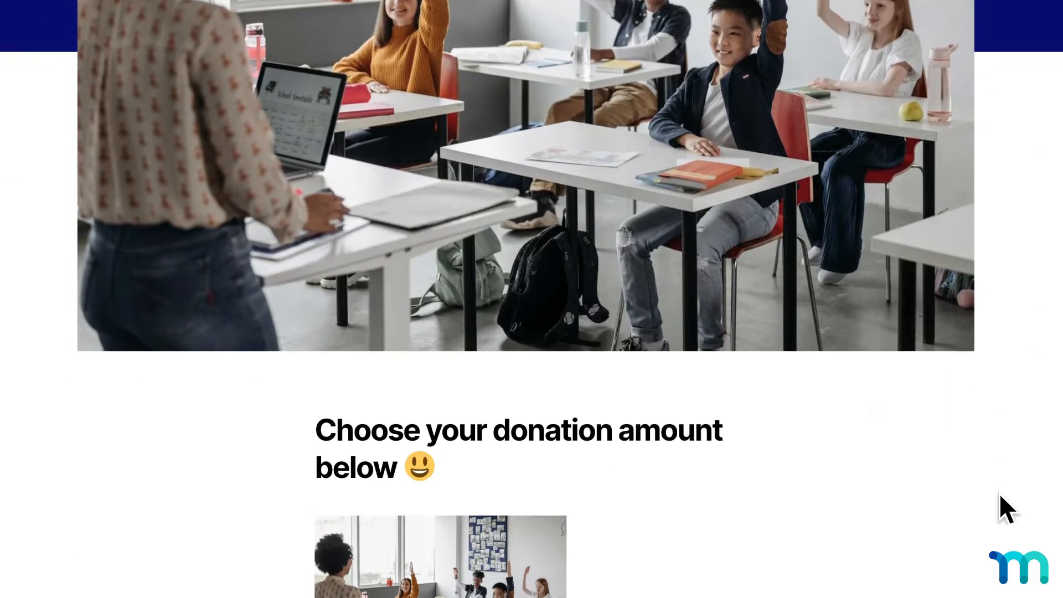
{"action": "scroll", "coordinate": [999, 493], "scroll_direction": "down", "scroll_amount": 5}
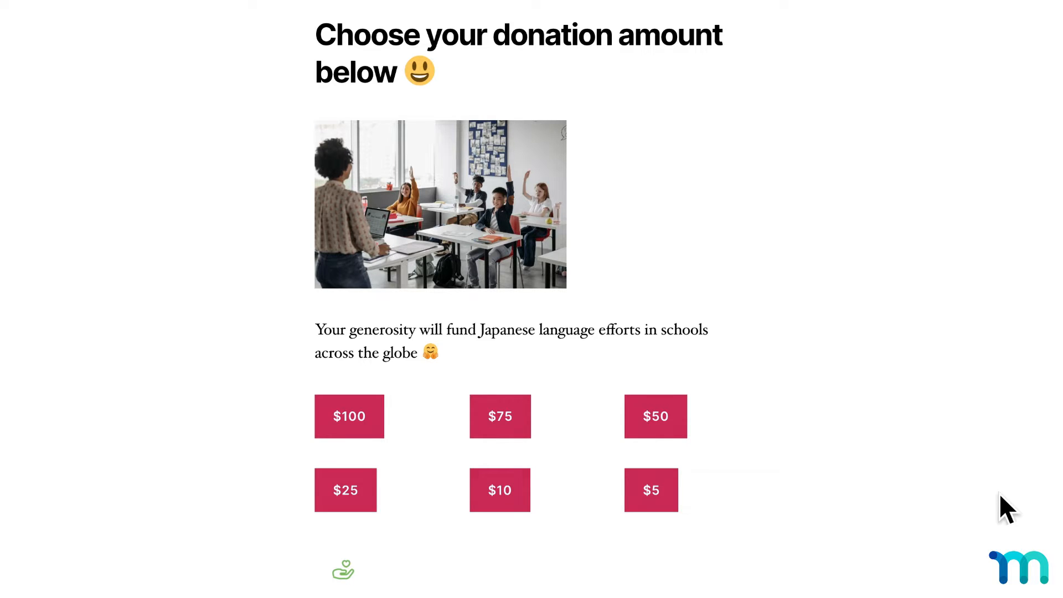
{"action": "scroll", "coordinate": [999, 493], "scroll_direction": "down", "scroll_amount": 3}
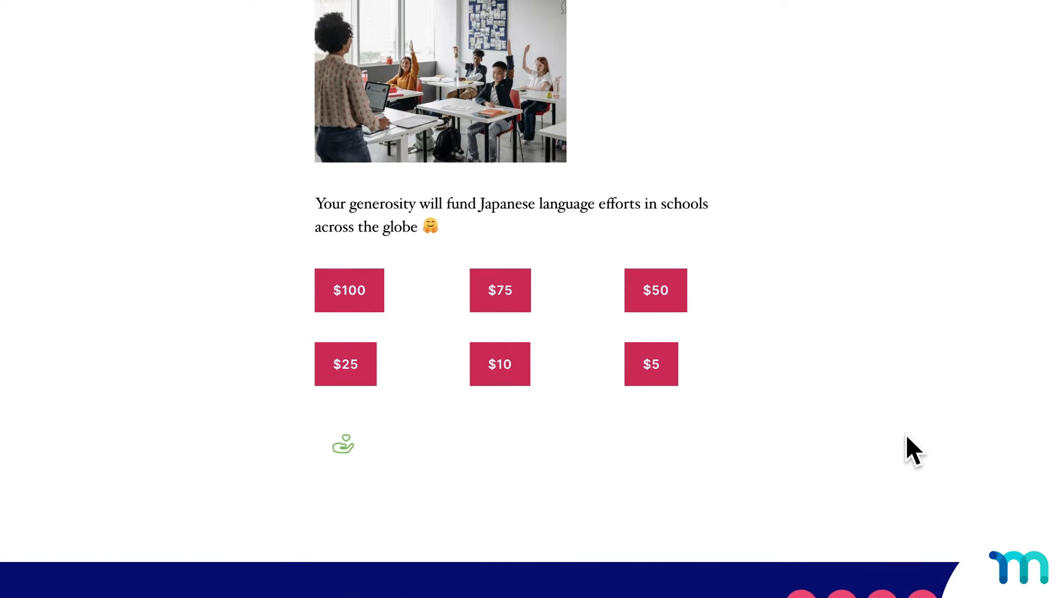
{"action": "scroll", "coordinate": [906, 434], "scroll_direction": "up", "scroll_amount": 1}
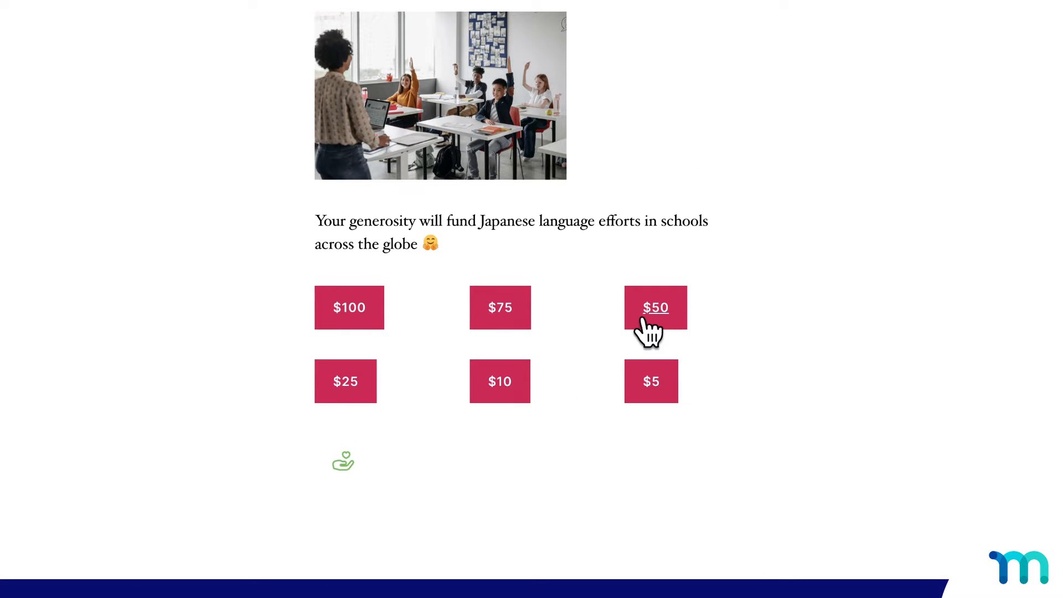
{"action": "left_click", "coordinate": [663, 371]}
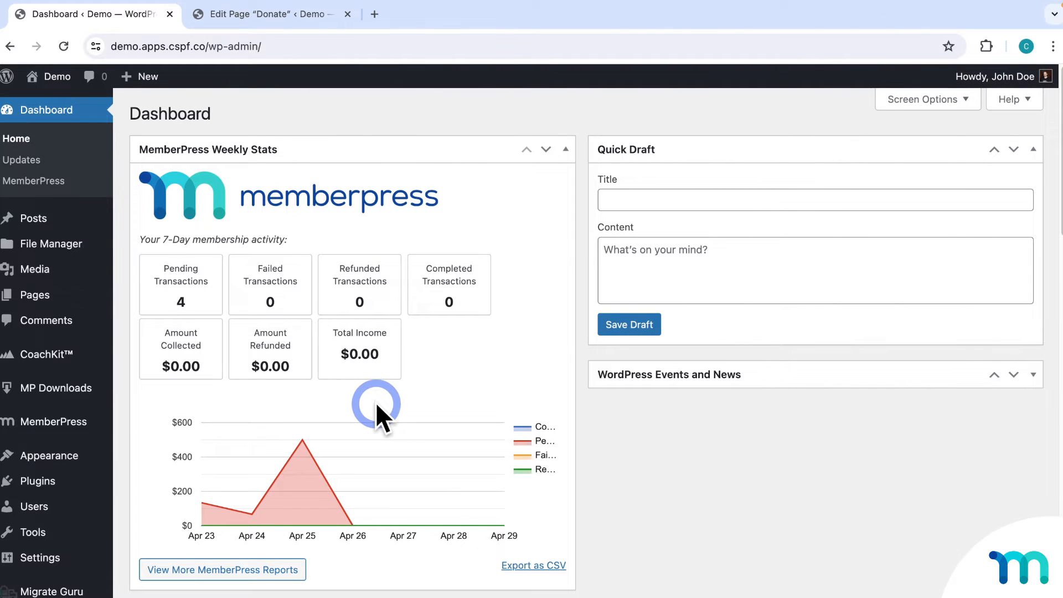
Open the demo site in an incognito browser window and view the donation section of its Donate page
{"action": "right_click", "coordinate": [71, 92]}
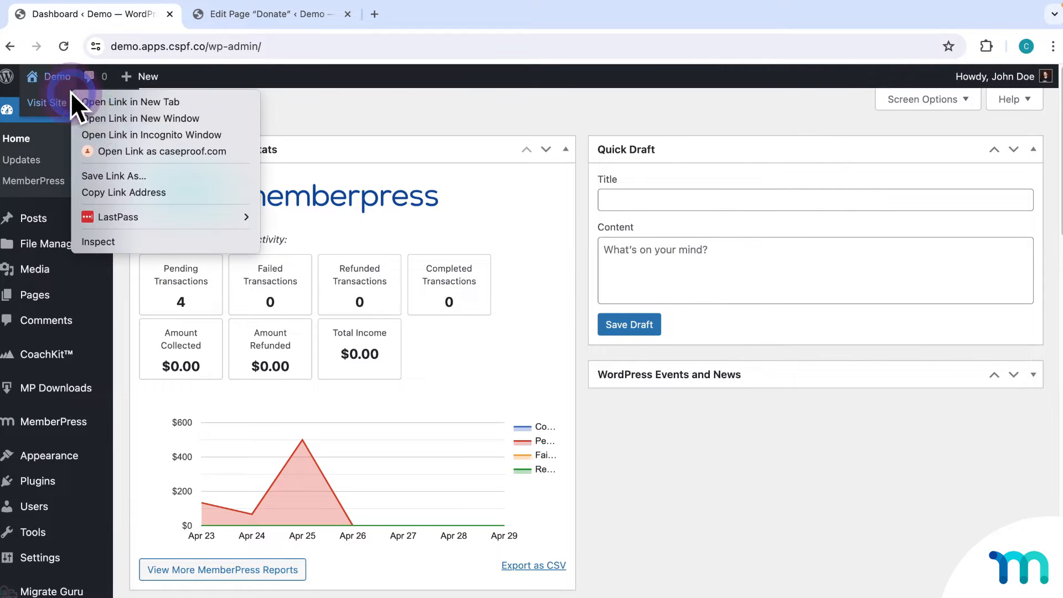
{"action": "left_click", "coordinate": [113, 128]}
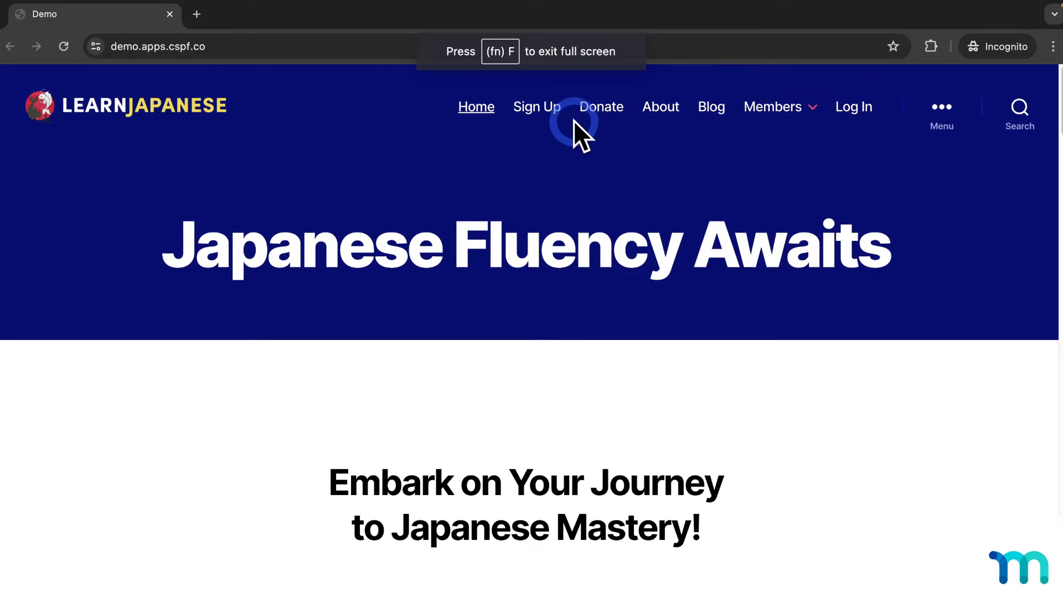
{"action": "left_click", "coordinate": [602, 110]}
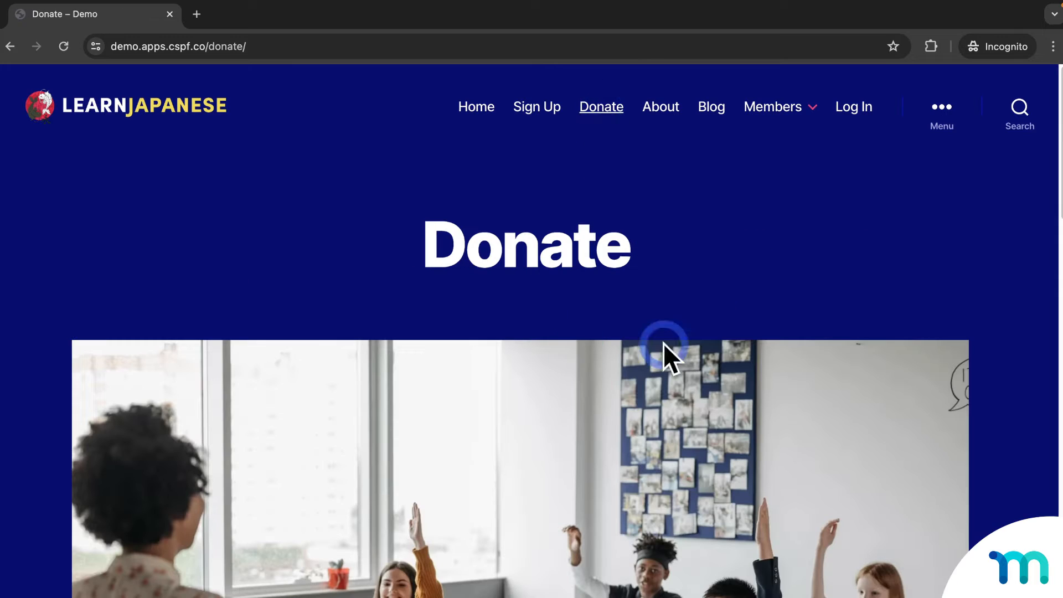
{"action": "scroll", "coordinate": [409, 411], "scroll_direction": "down", "scroll_amount": 12}
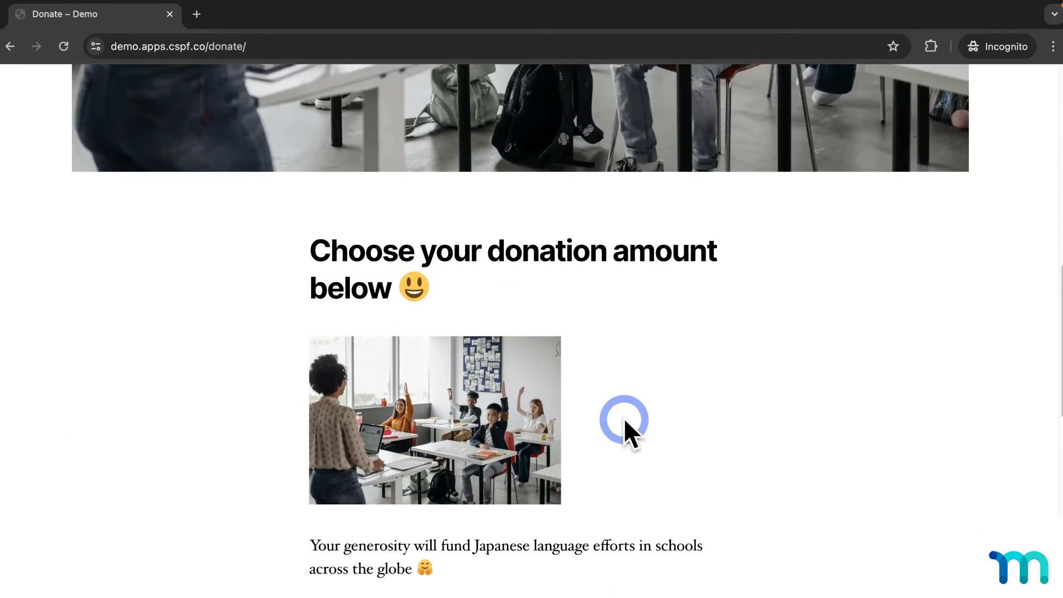
{"action": "scroll", "coordinate": [680, 413], "scroll_direction": "down", "scroll_amount": 4}
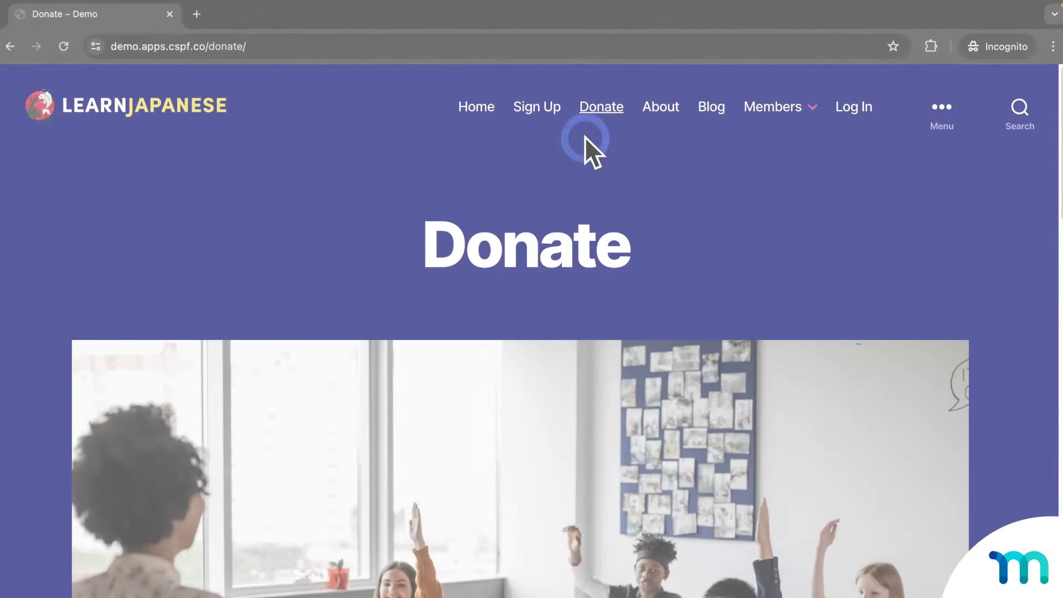
Reload the Donate page from the site navigation and review the fixed donation amounts it offers
{"action": "left_click", "coordinate": [603, 108]}
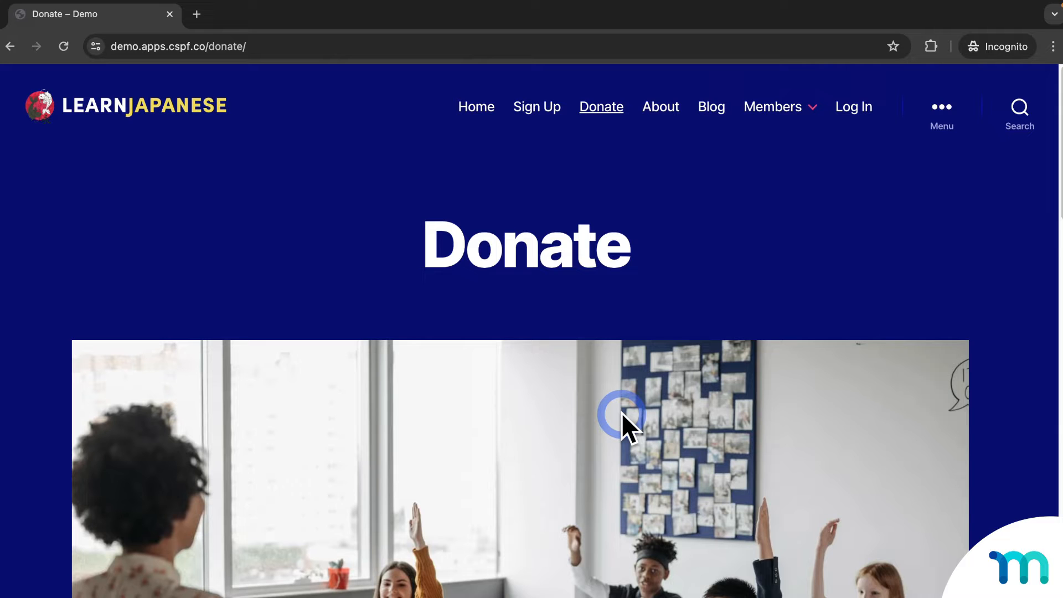
{"action": "scroll", "coordinate": [622, 413], "scroll_direction": "down", "scroll_amount": 10}
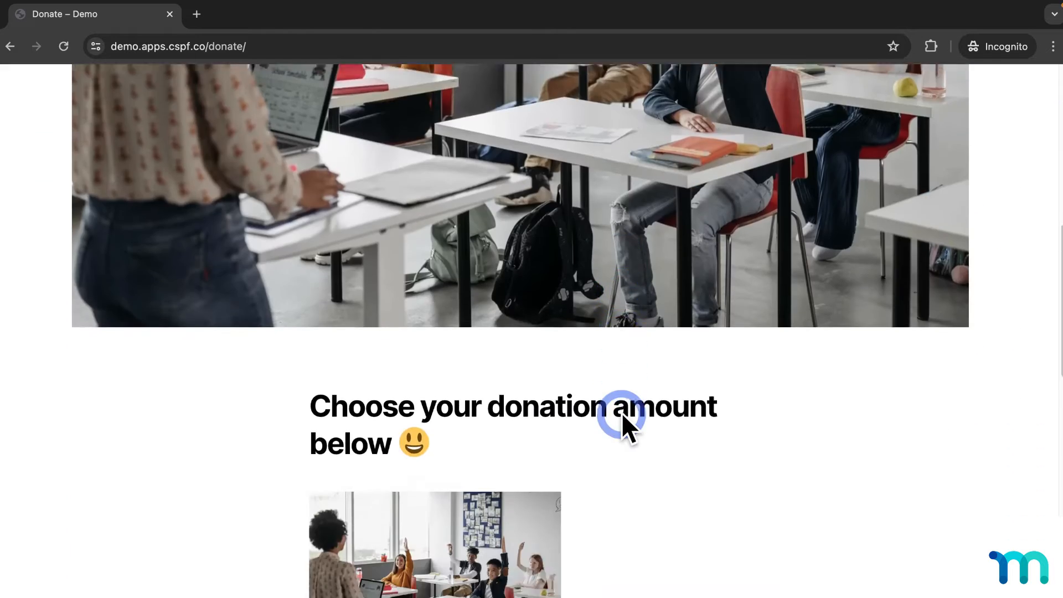
{"action": "scroll", "coordinate": [624, 419], "scroll_direction": "down", "scroll_amount": 5}
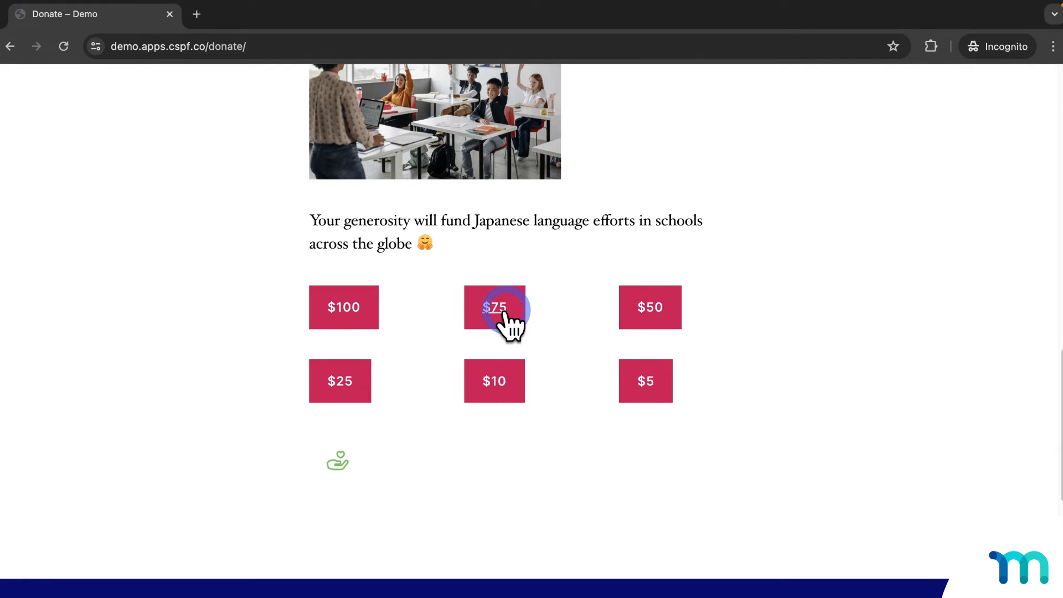
{"action": "scroll", "coordinate": [565, 310], "scroll_direction": "down", "scroll_amount": 1}
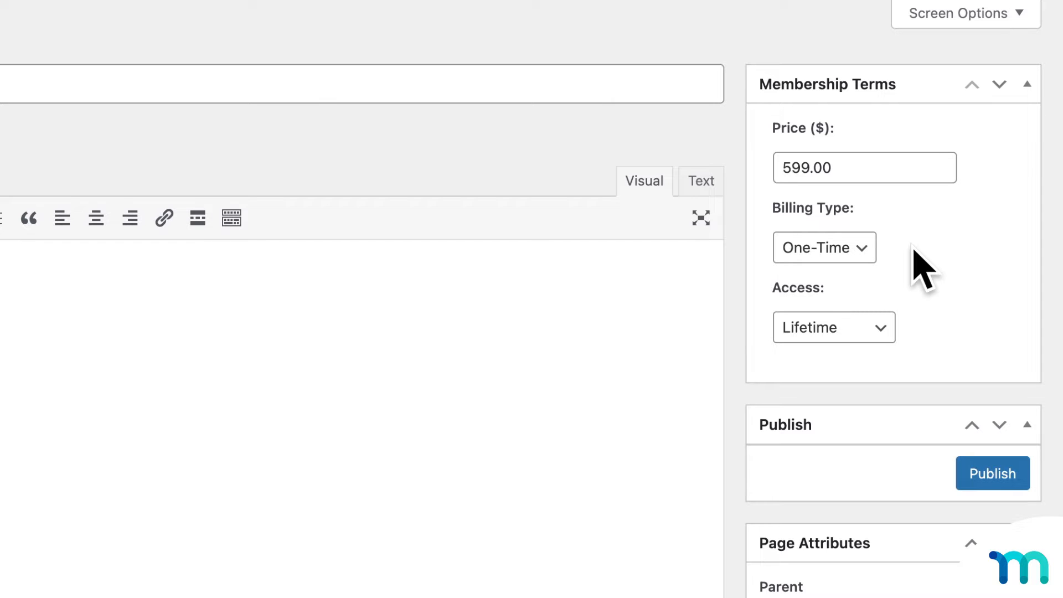
Set the $599.00 membership's billing type to Recurring with a Monthly interval
{"action": "left_click", "coordinate": [868, 244]}
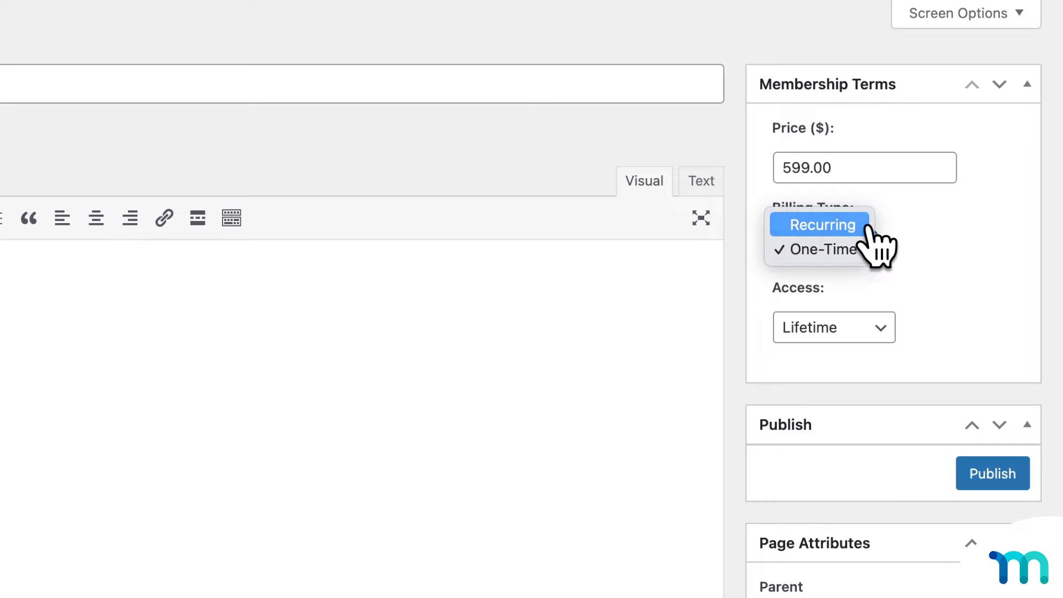
{"action": "left_click", "coordinate": [869, 228]}
{"action": "left_click", "coordinate": [907, 330]}
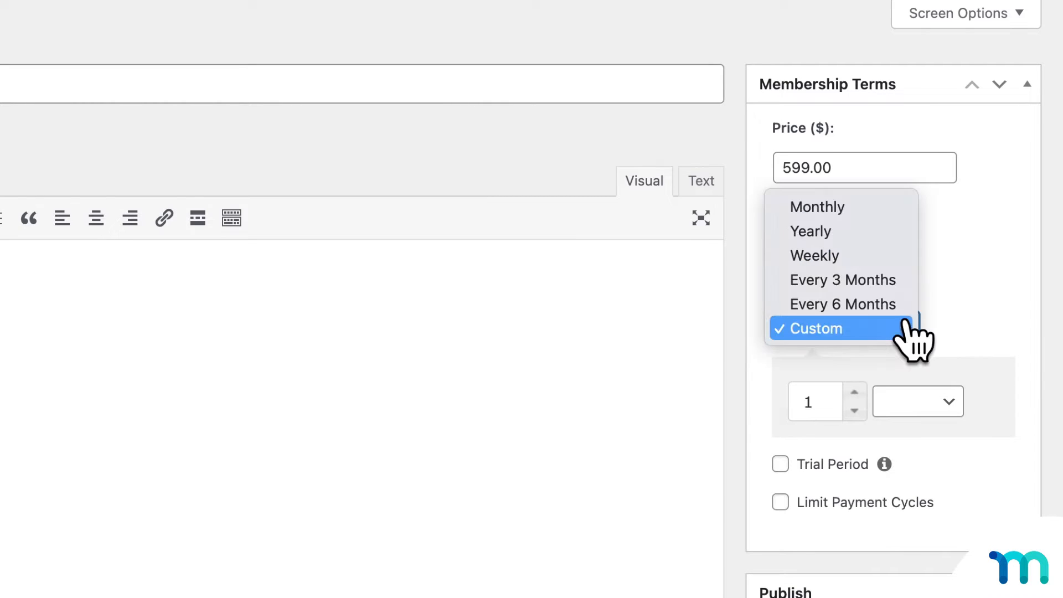
{"action": "left_click", "coordinate": [897, 232]}
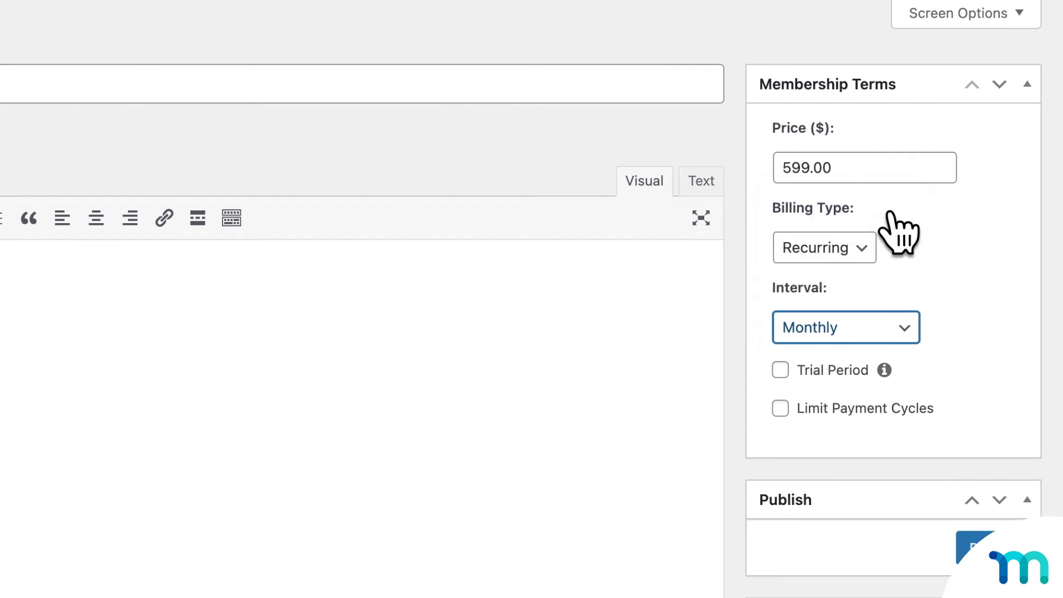
Look over the public Donate page and its donation buttons once more, and close the incognito page
{"action": "left_click", "coordinate": [413, 297]}
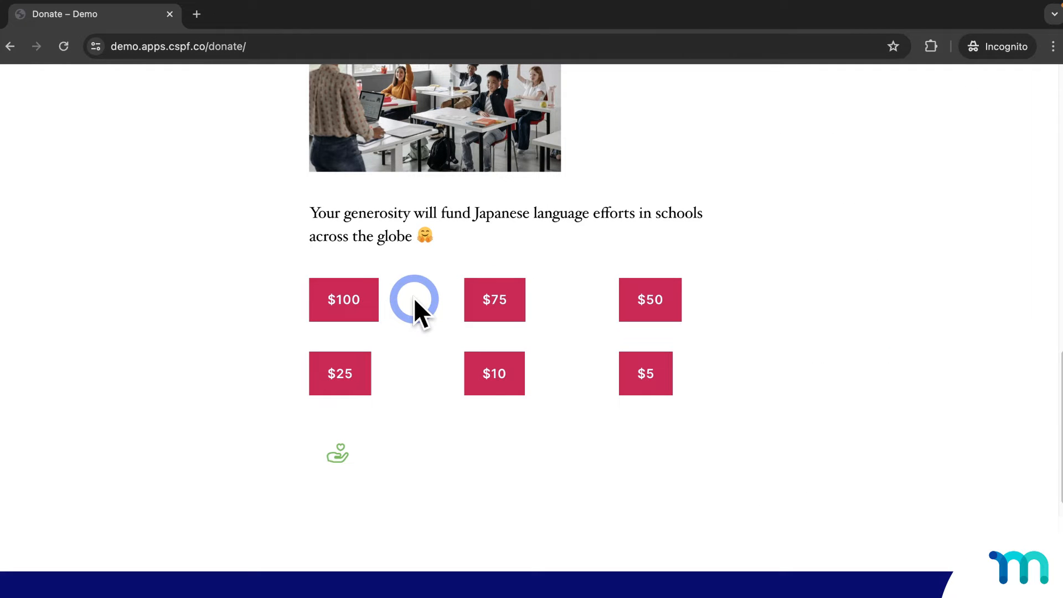
{"action": "scroll", "coordinate": [414, 298], "scroll_direction": "up", "scroll_amount": 15}
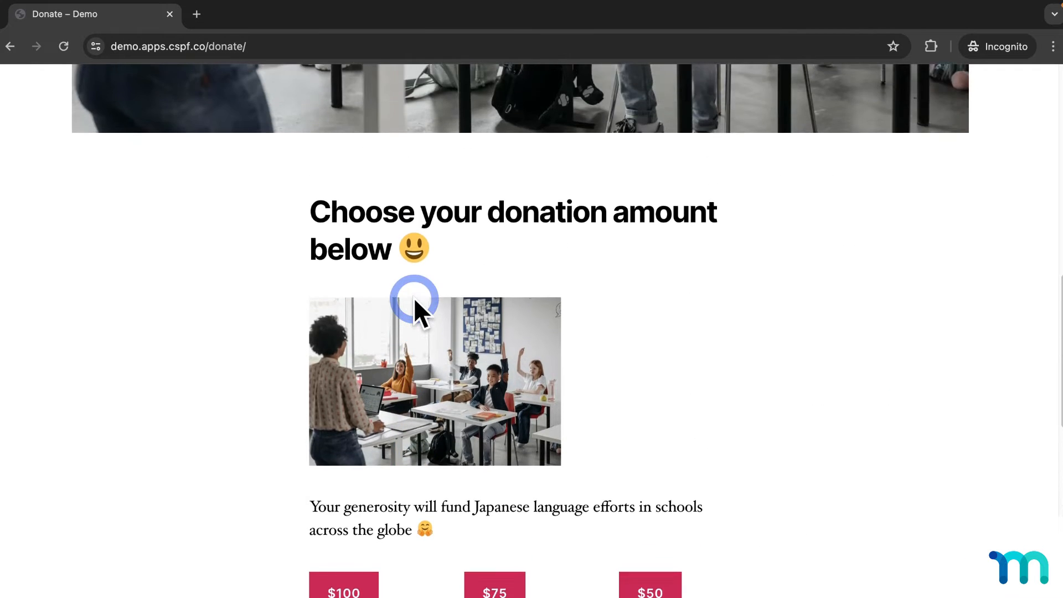
{"action": "scroll", "coordinate": [414, 298], "scroll_direction": "up", "scroll_amount": 3}
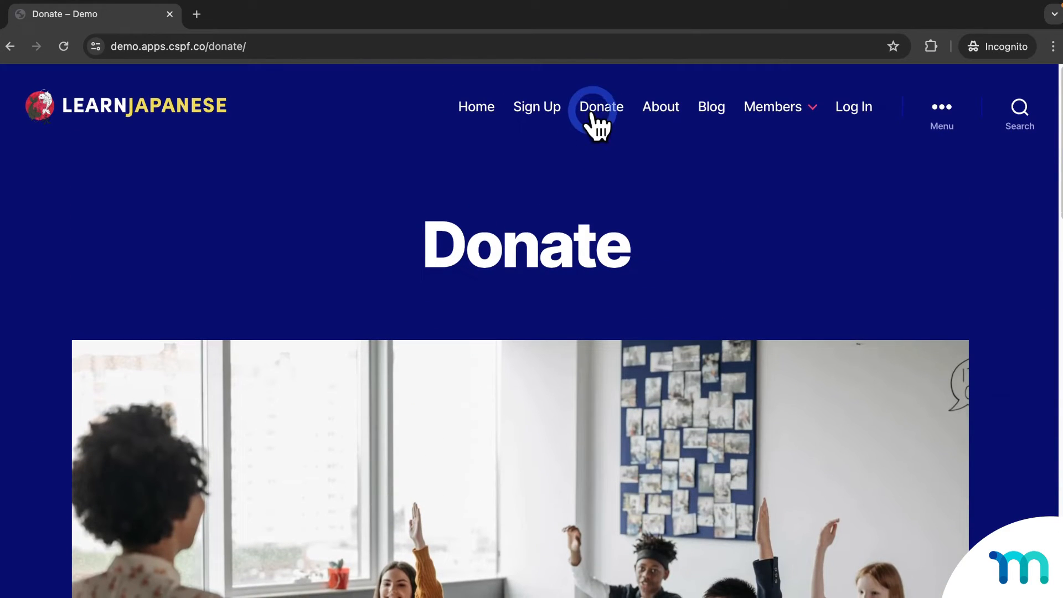
{"action": "scroll", "coordinate": [621, 414], "scroll_direction": "down", "scroll_amount": 10}
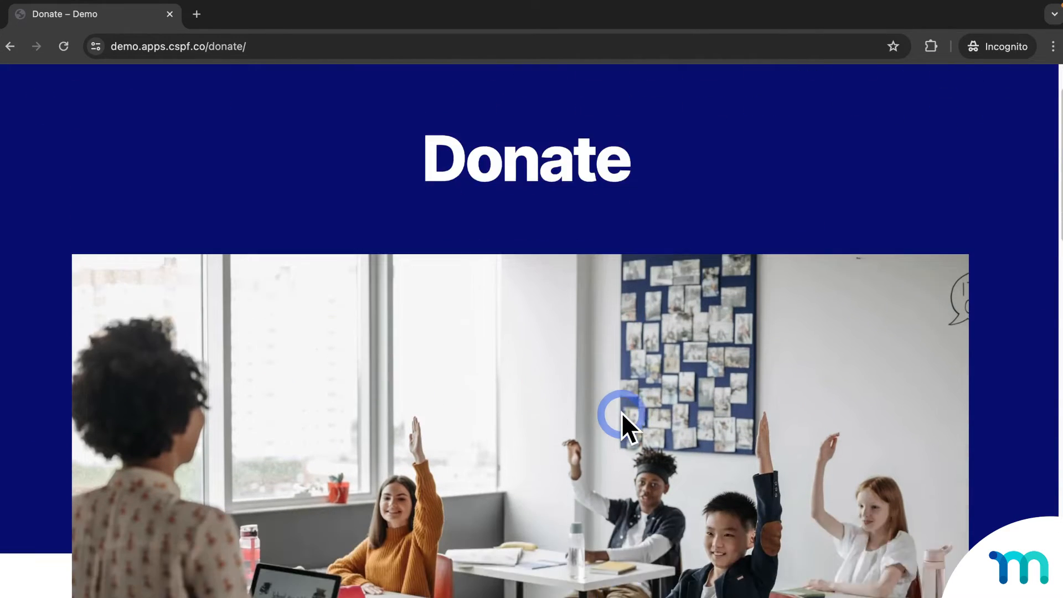
{"action": "scroll", "coordinate": [624, 417], "scroll_direction": "down", "scroll_amount": 6}
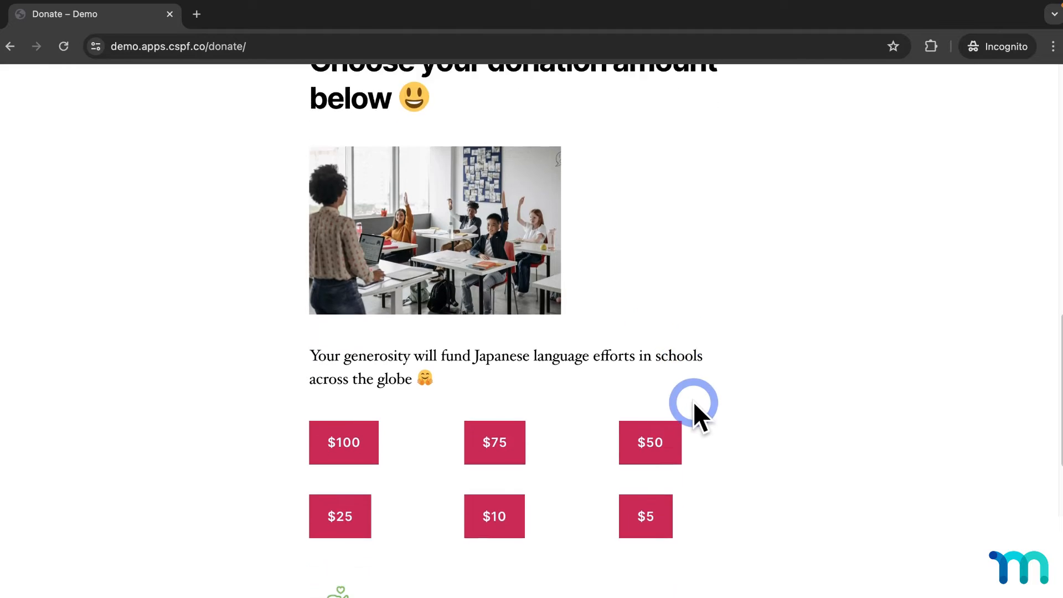
{"action": "left_click", "coordinate": [349, 313]}
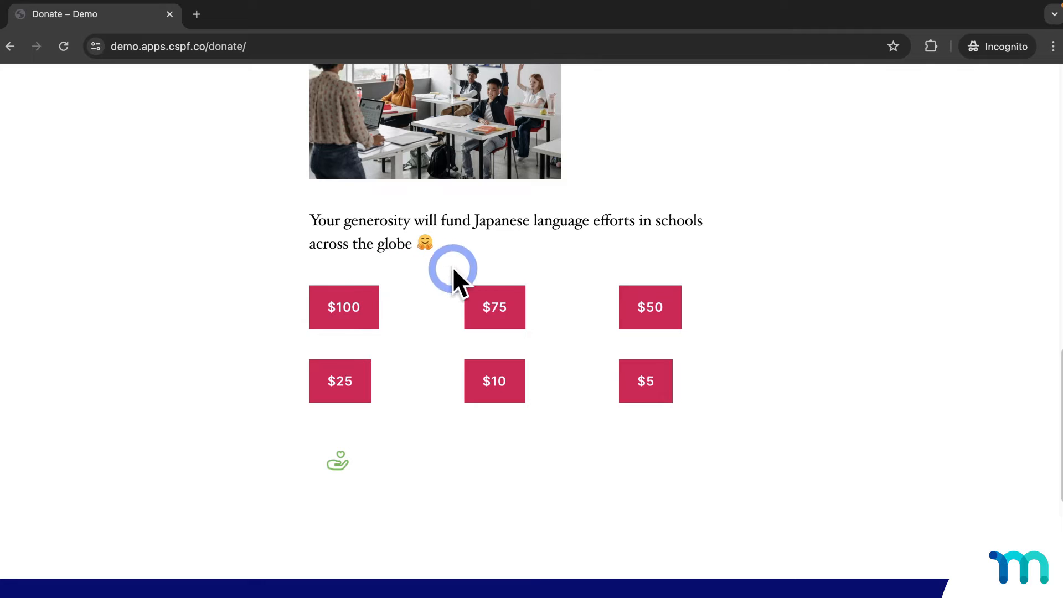
{"action": "left_click", "coordinate": [635, 305]}
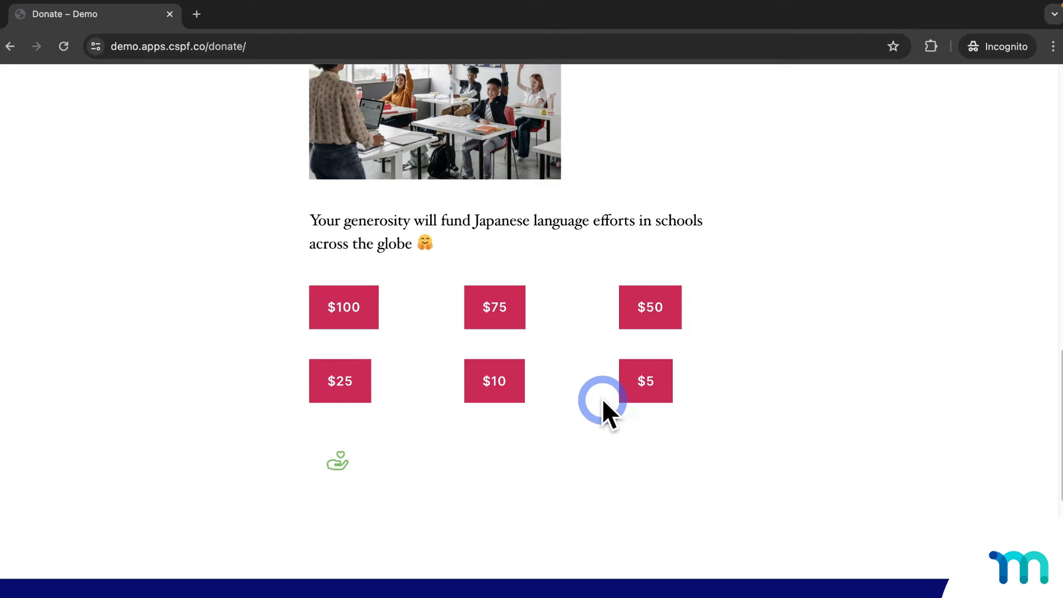
{"action": "left_click", "coordinate": [170, 14]}
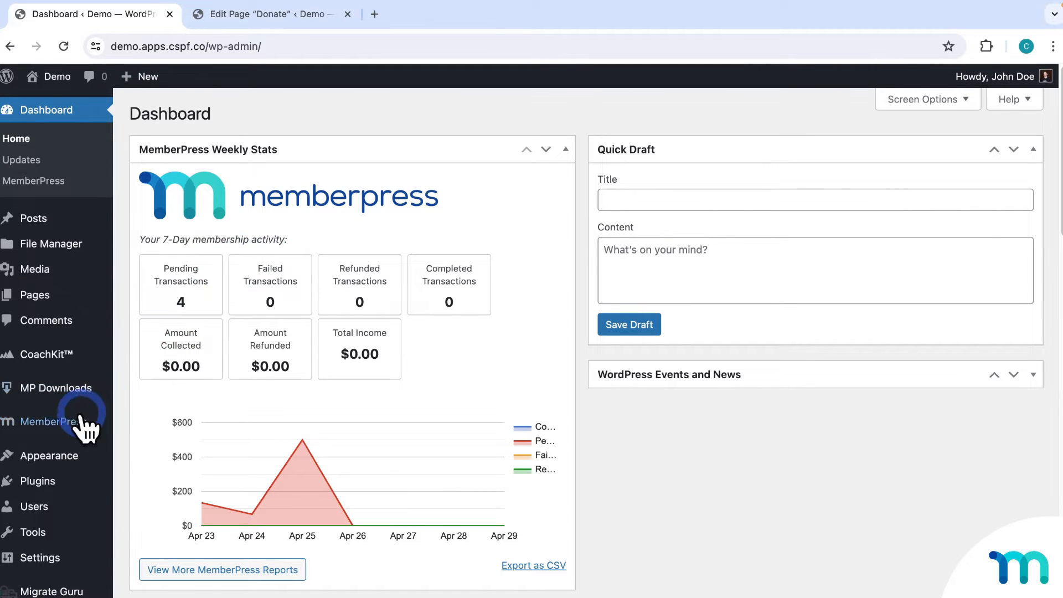
Create a new MemberPress membership titled "Donation"
{"action": "mouse_move", "coordinate": [98, 403]}
{"action": "left_click", "coordinate": [161, 333]}
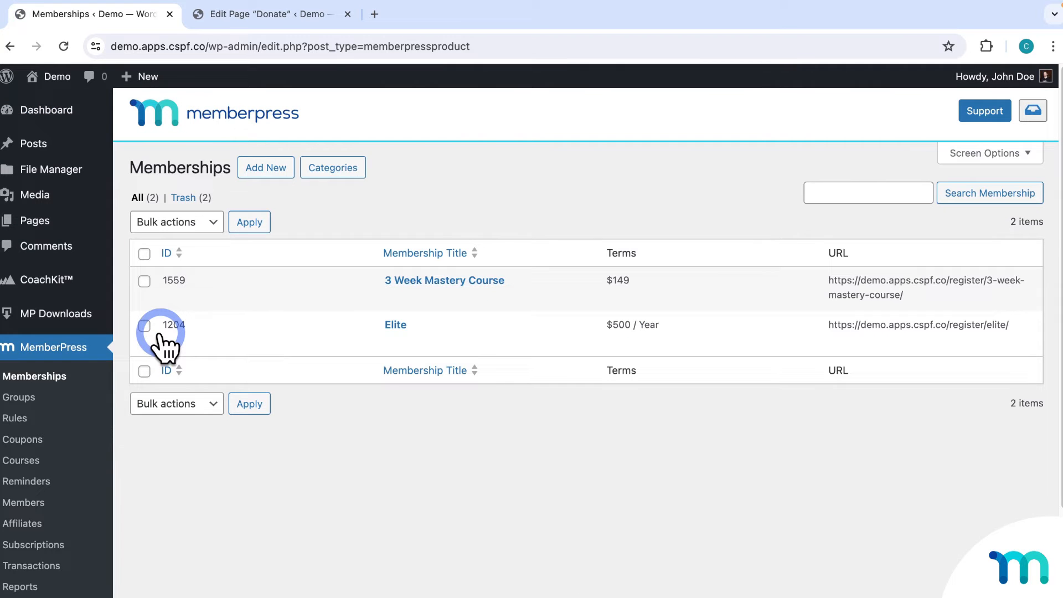
{"action": "left_click", "coordinate": [273, 174]}
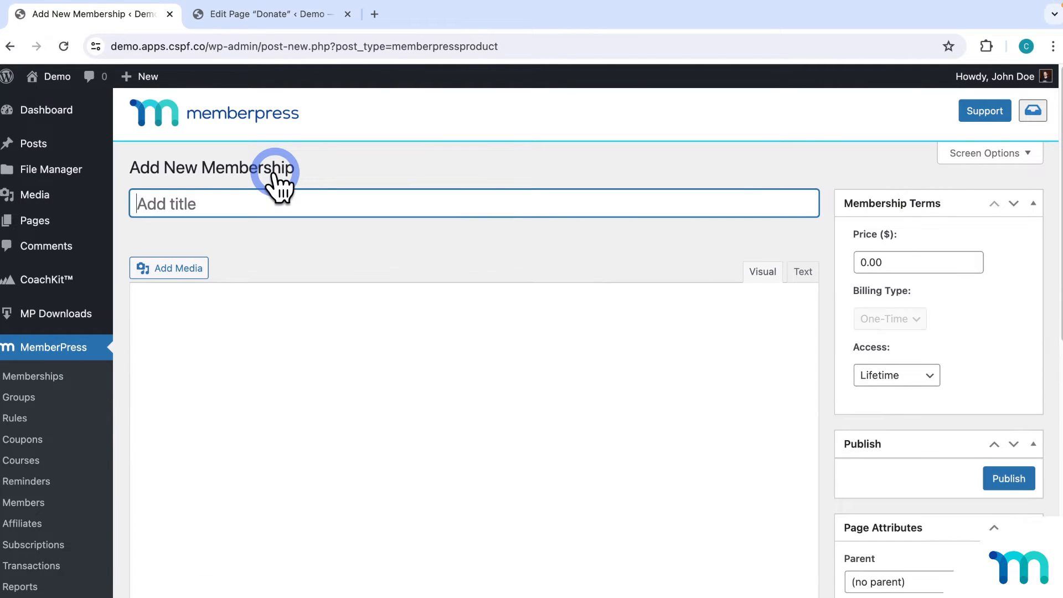
{"action": "type", "text": "Don"}
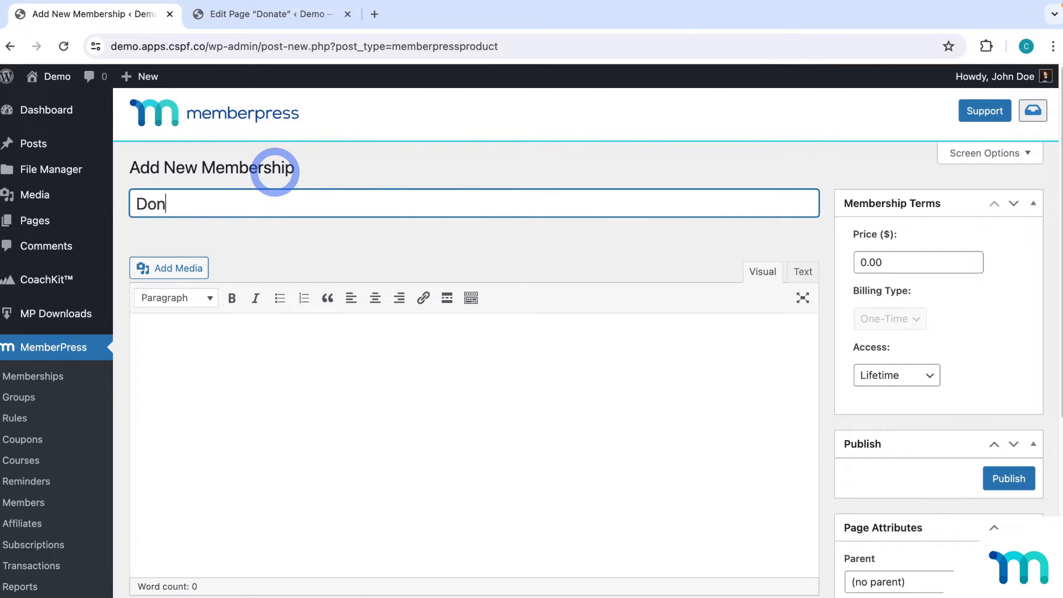
{"action": "type", "text": "ation"}
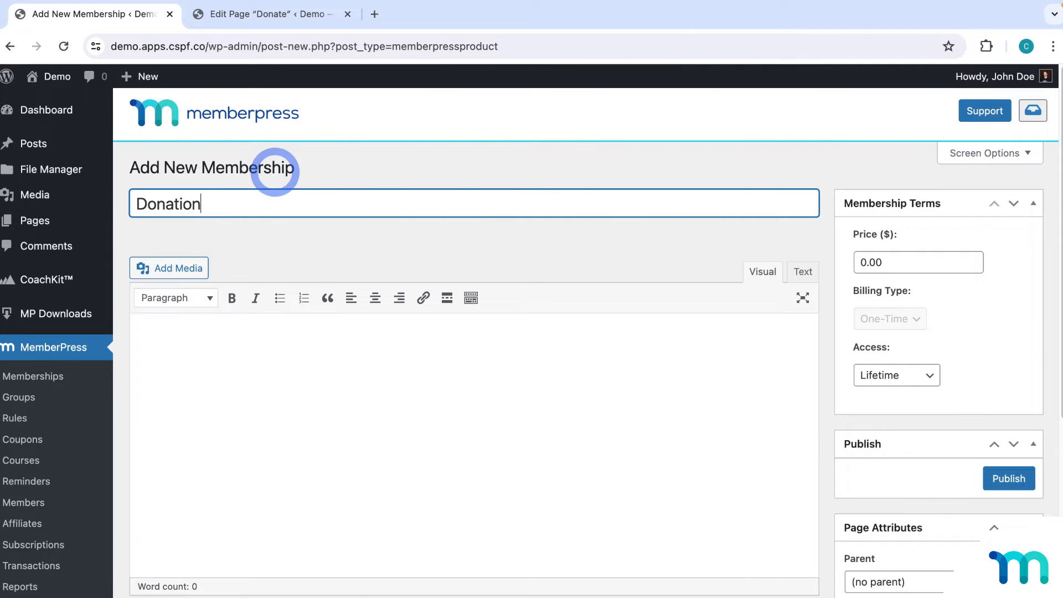
{"action": "left_click", "coordinate": [291, 227]}
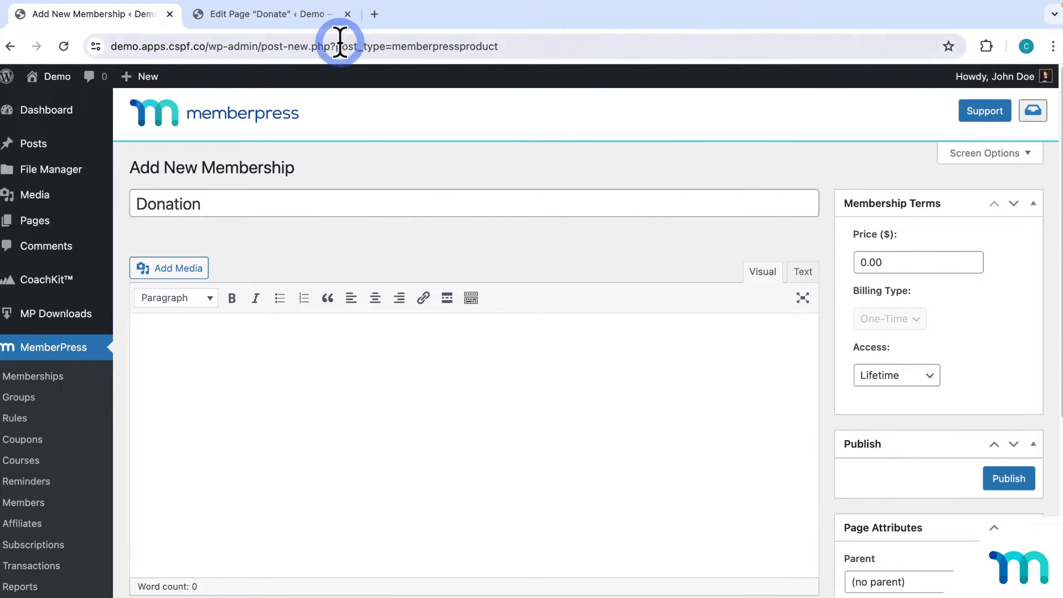
Switch to the Donate page's editor and review its donation amount buttons
{"action": "left_click", "coordinate": [301, 18]}
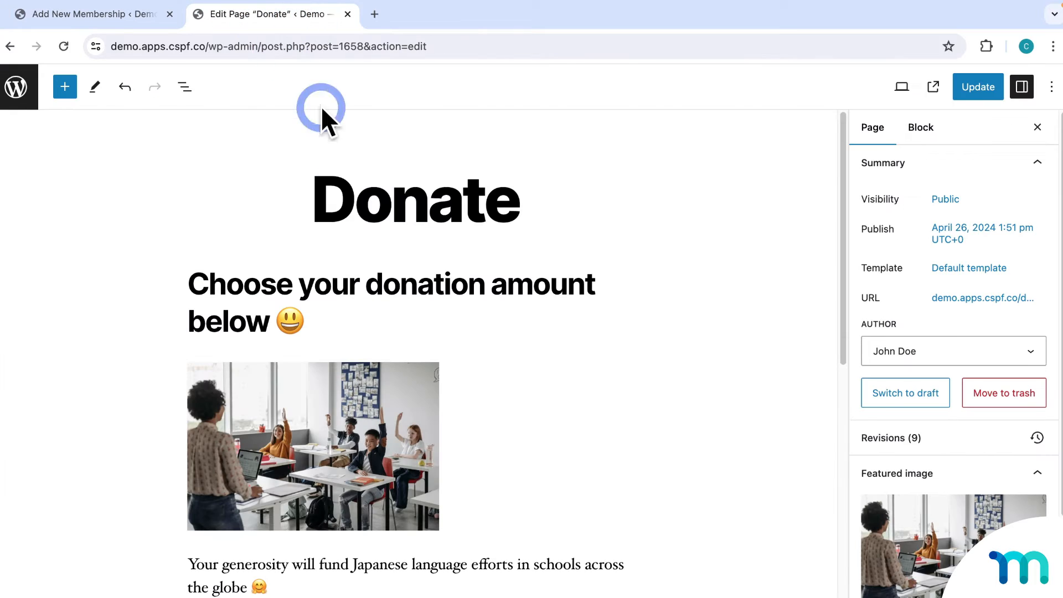
{"action": "scroll", "coordinate": [609, 280], "scroll_direction": "down", "scroll_amount": 7}
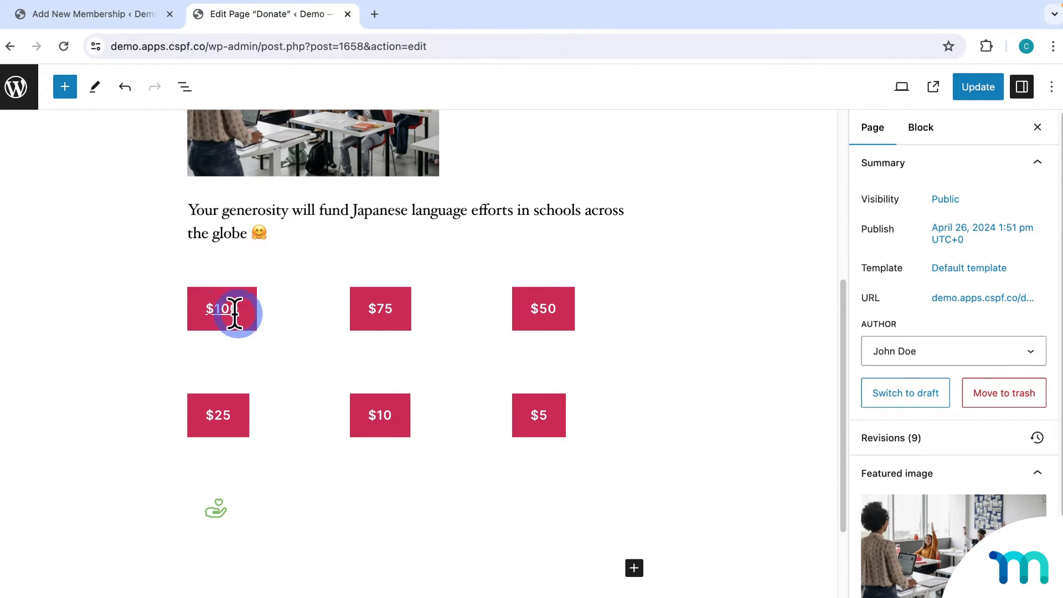
Set the price of the new Donation membership to $100.00
{"action": "left_click", "coordinate": [150, 20]}
{"action": "left_click_drag", "start_coordinate": [897, 260], "coordinate": [859, 261]}
{"action": "type", "text": "100"}
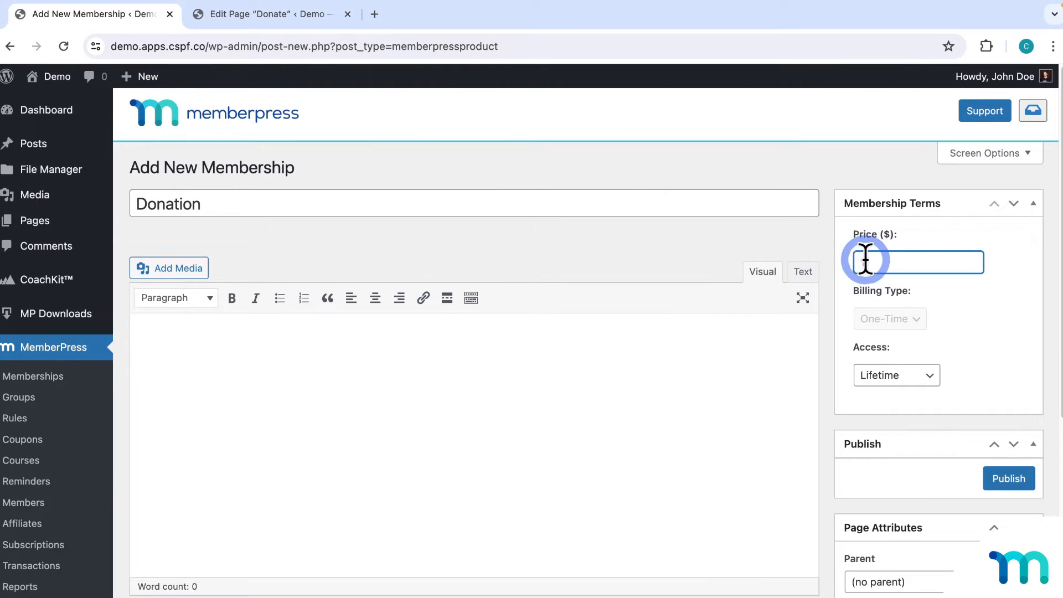
{"action": "type", "text": ".00"}
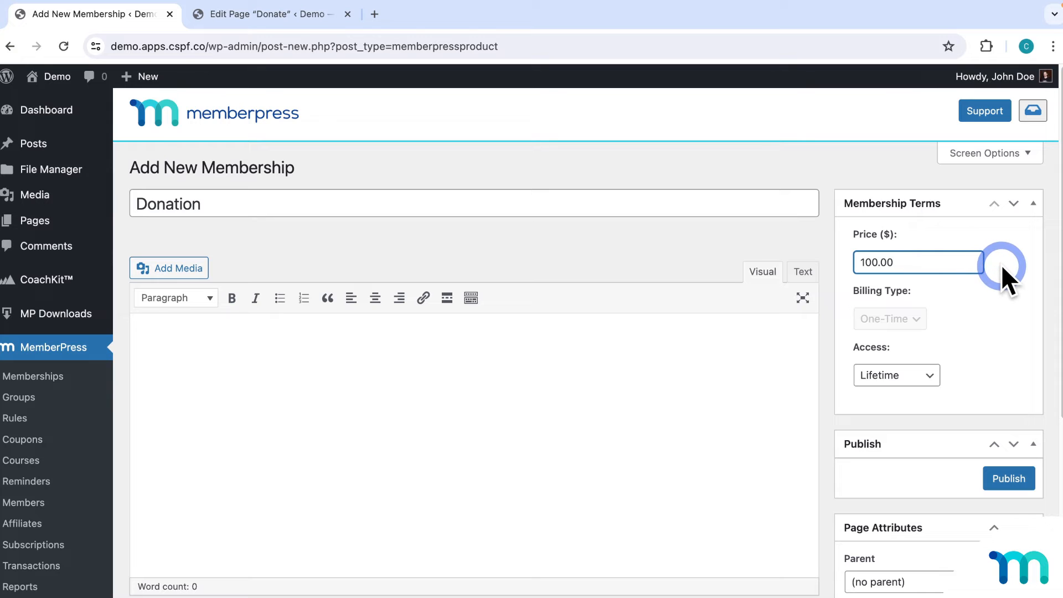
{"action": "left_click", "coordinate": [1002, 264]}
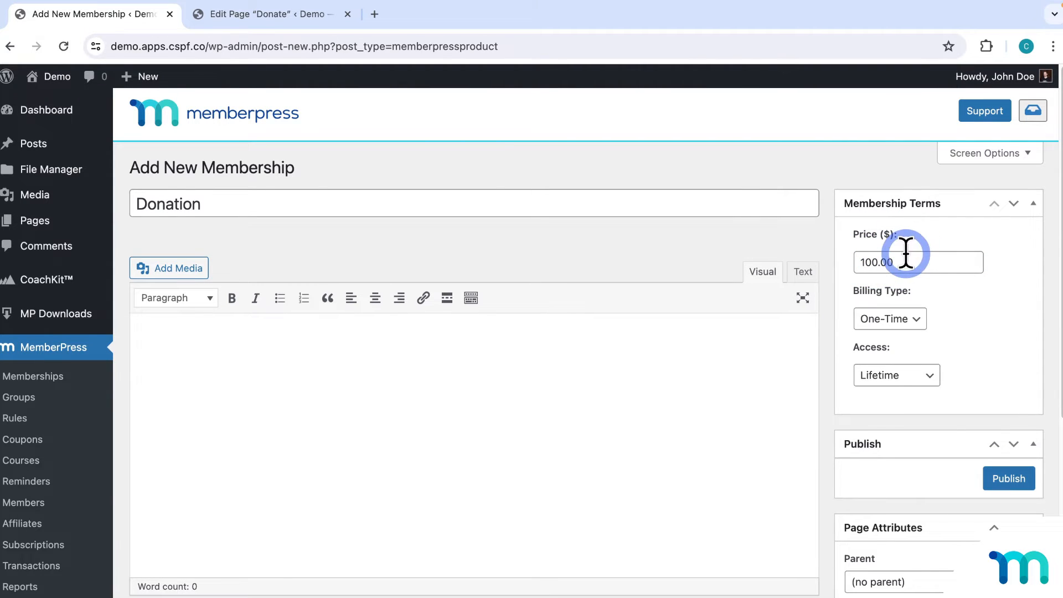
{"action": "left_click", "coordinate": [999, 280]}
Allow users to create multiple, active subscriptions in the Donation membership's permissions
{"action": "scroll", "coordinate": [1002, 282], "scroll_direction": "down", "scroll_amount": 3}
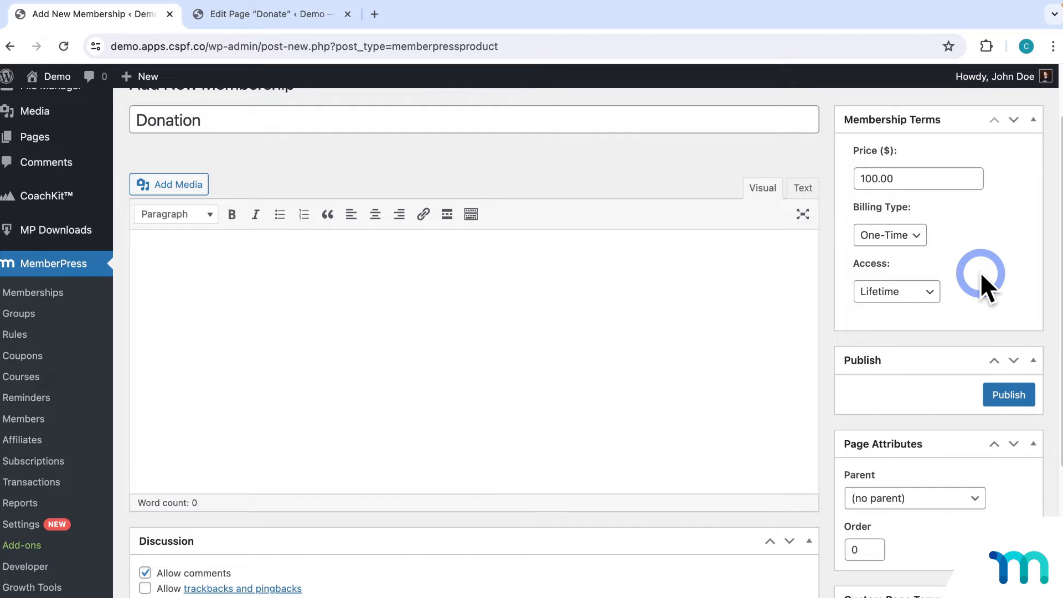
{"action": "scroll", "coordinate": [753, 310], "scroll_direction": "down", "scroll_amount": 5}
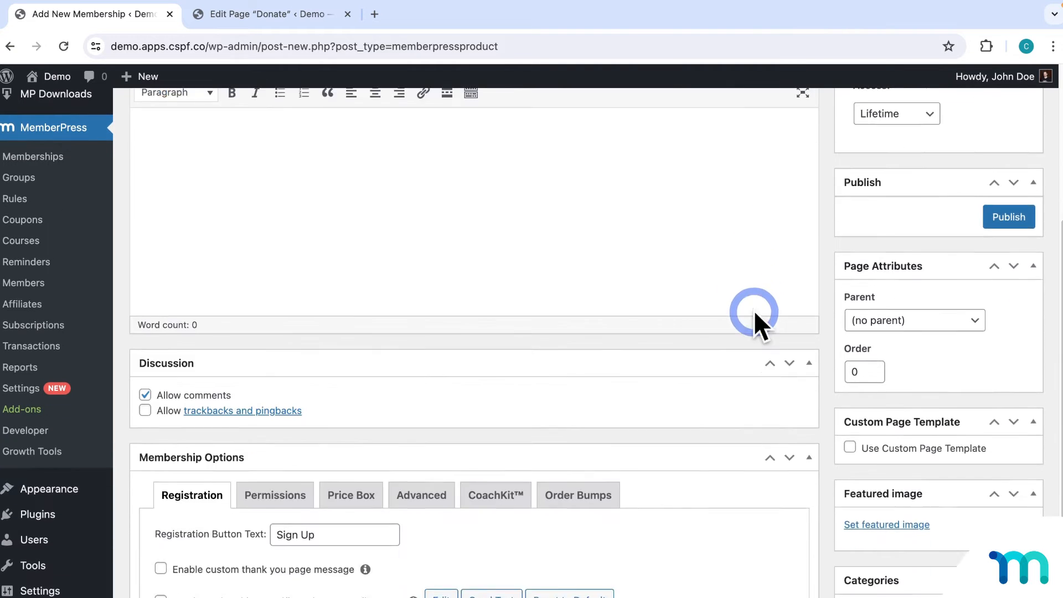
{"action": "scroll", "coordinate": [742, 319], "scroll_direction": "down", "scroll_amount": 1}
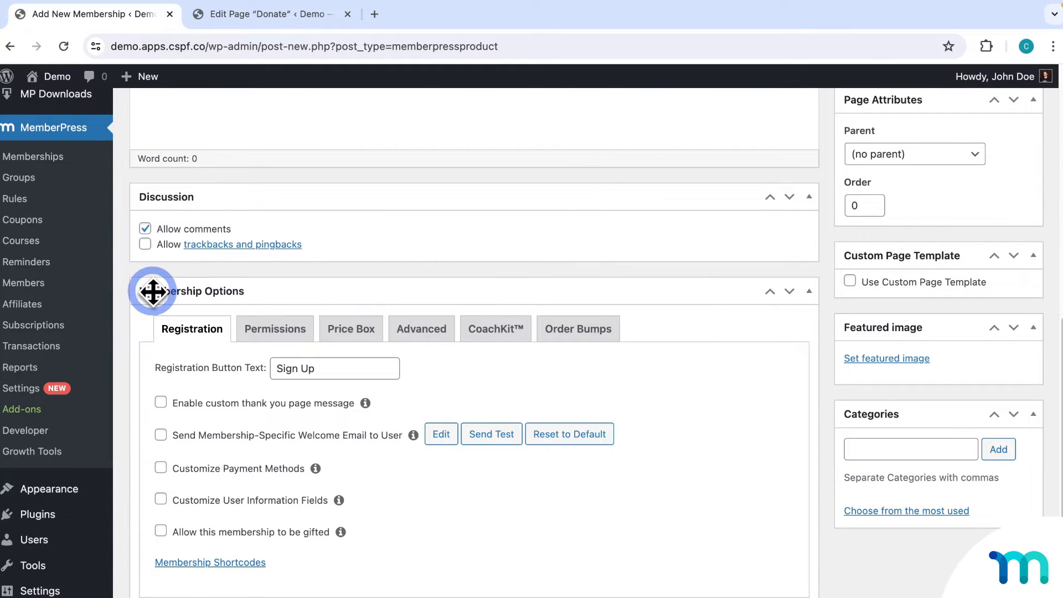
{"action": "left_click", "coordinate": [274, 331]}
{"action": "scroll", "coordinate": [310, 338], "scroll_direction": "down", "scroll_amount": 2}
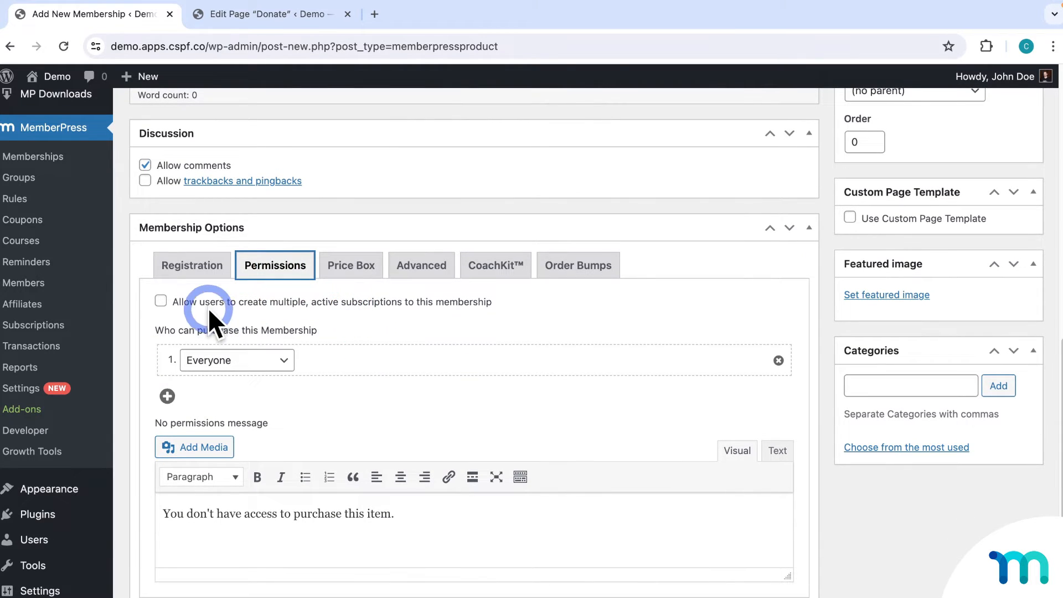
{"action": "left_click", "coordinate": [165, 303]}
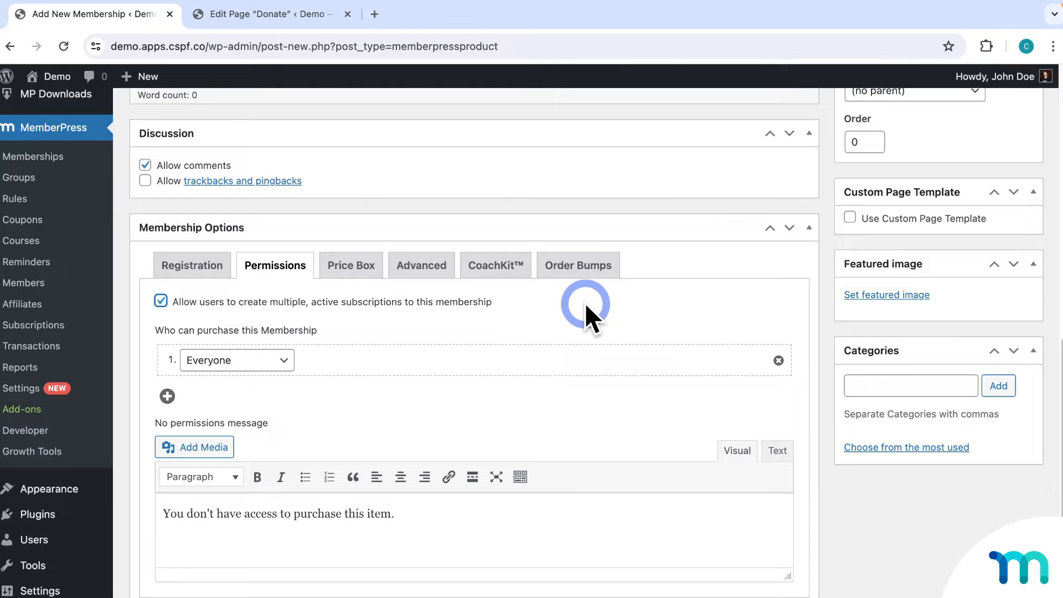
{"action": "left_click", "coordinate": [162, 301]}
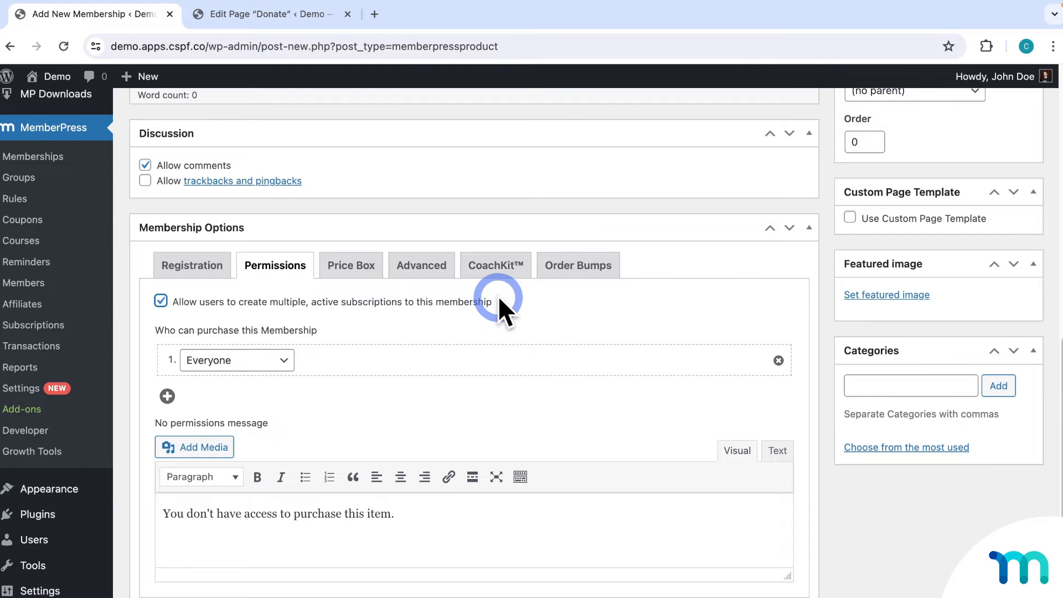
Publish the Donation membership
{"action": "scroll", "coordinate": [736, 307], "scroll_direction": "up", "scroll_amount": 10}
{"action": "scroll", "coordinate": [757, 321], "scroll_direction": "up", "scroll_amount": 1}
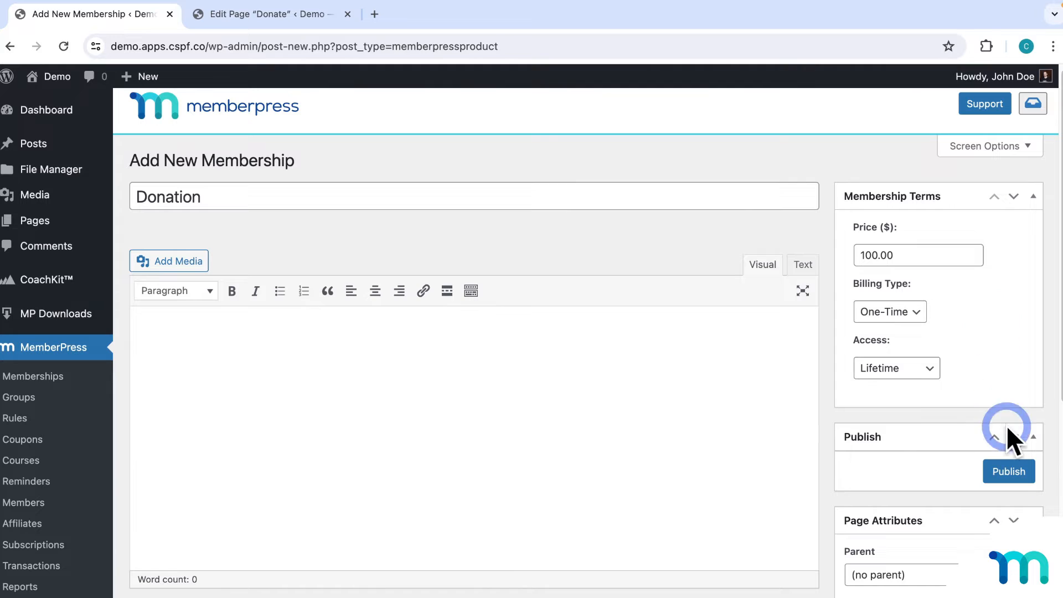
{"action": "left_click", "coordinate": [1010, 475]}
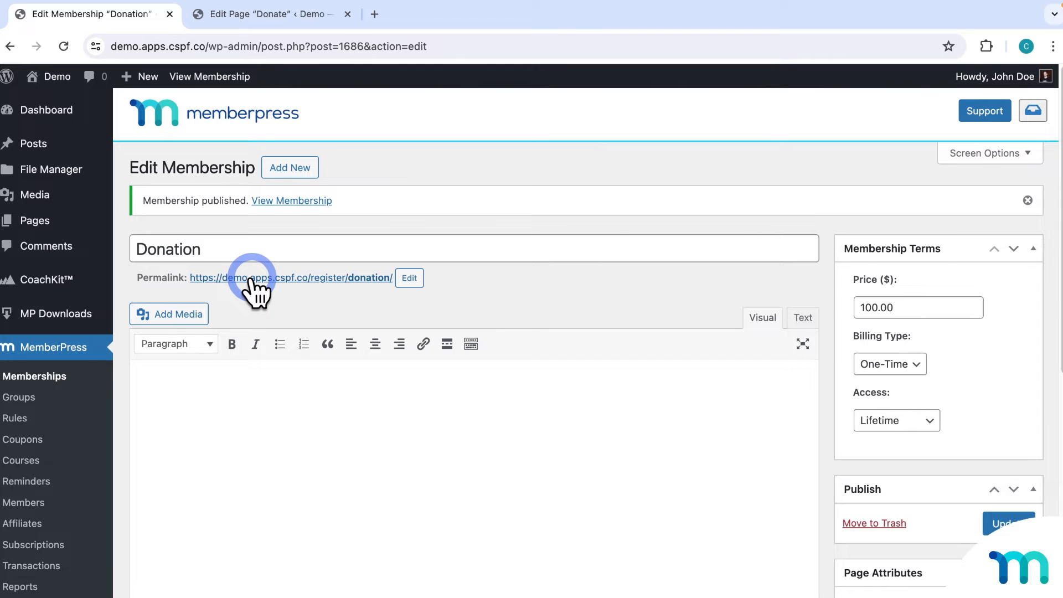
Check the Donate page's amount buttons and copy the link address of the Donation membership's permalink
{"action": "left_click", "coordinate": [260, 14]}
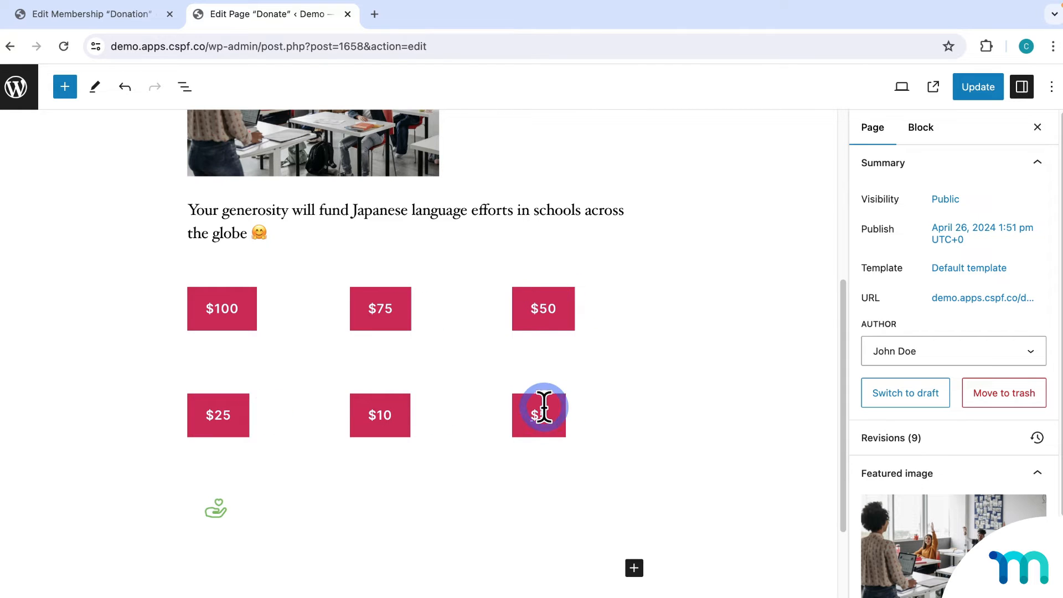
{"action": "left_click", "coordinate": [115, 17]}
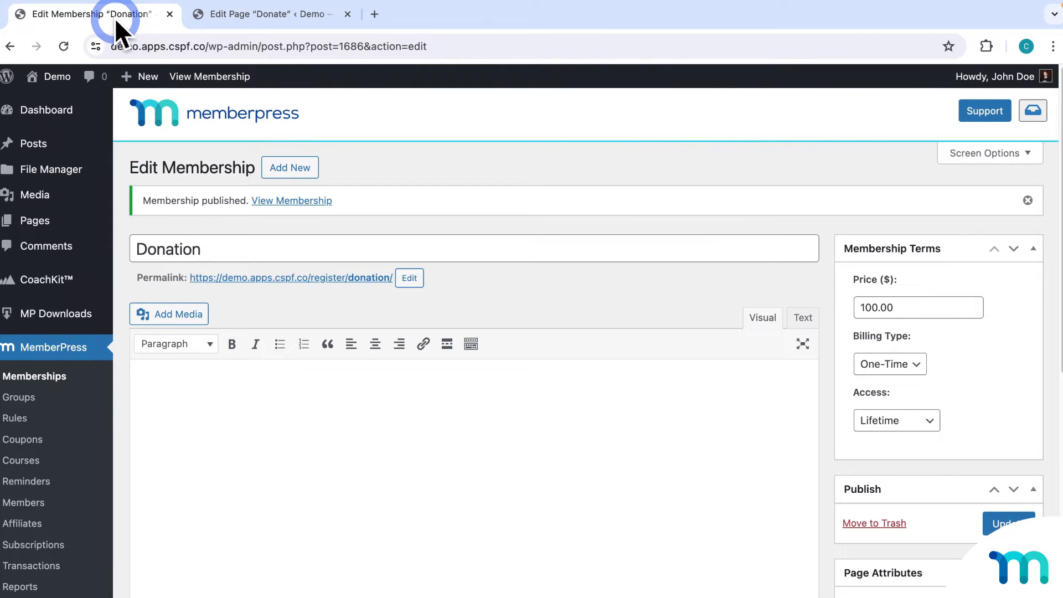
{"action": "left_click", "coordinate": [208, 16]}
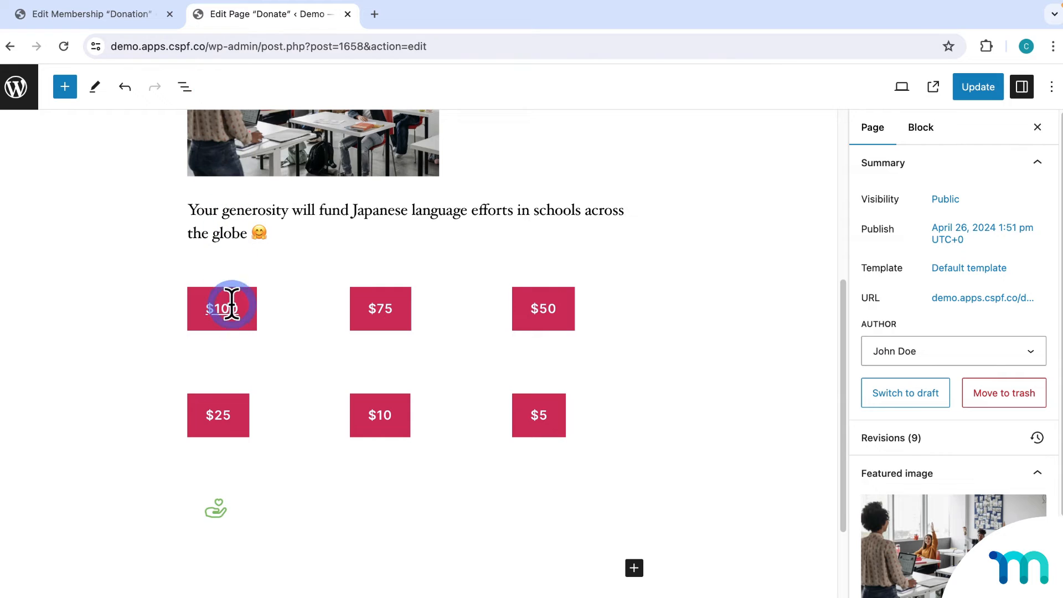
{"action": "left_click", "coordinate": [132, 17]}
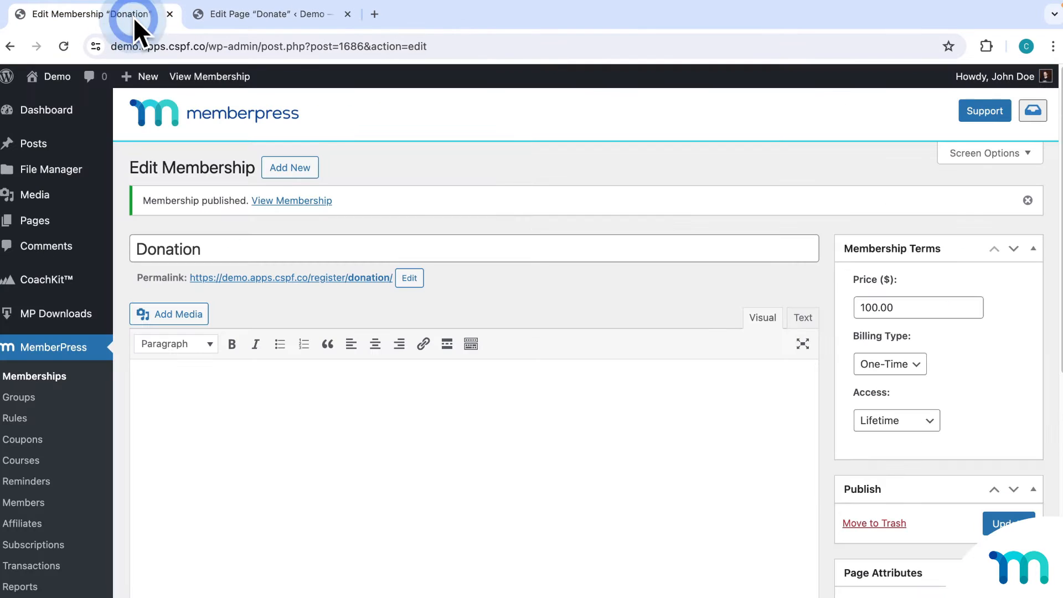
{"action": "right_click", "coordinate": [365, 275]}
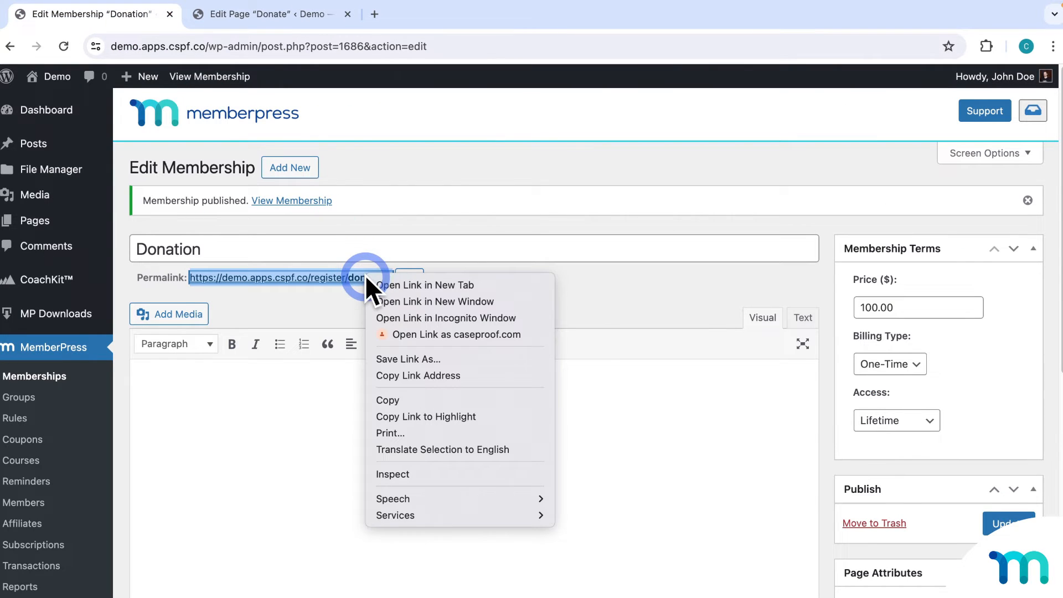
{"action": "left_click", "coordinate": [422, 374]}
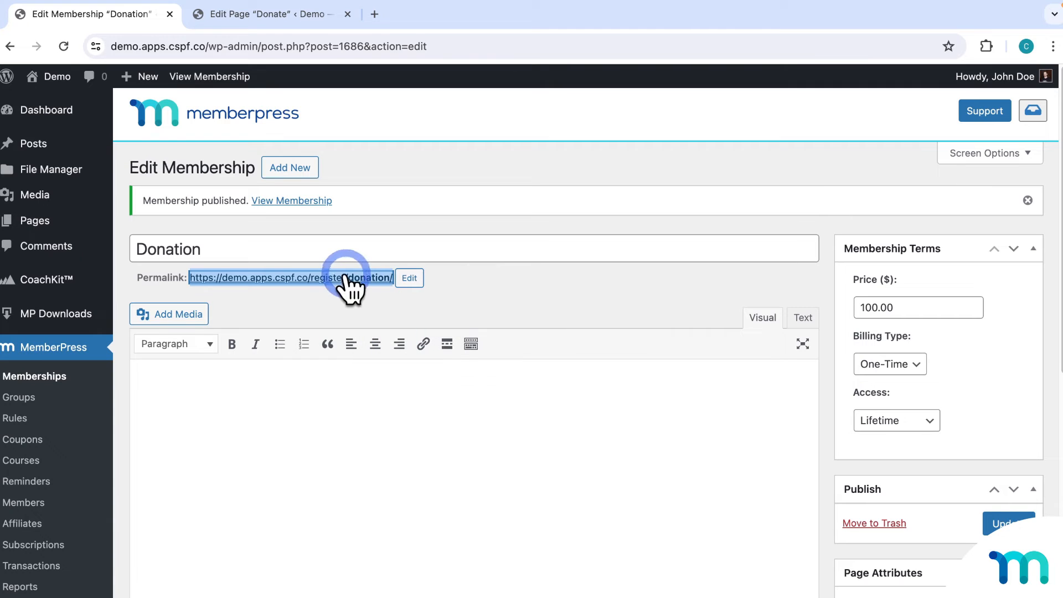
{"action": "left_click", "coordinate": [297, 33]}
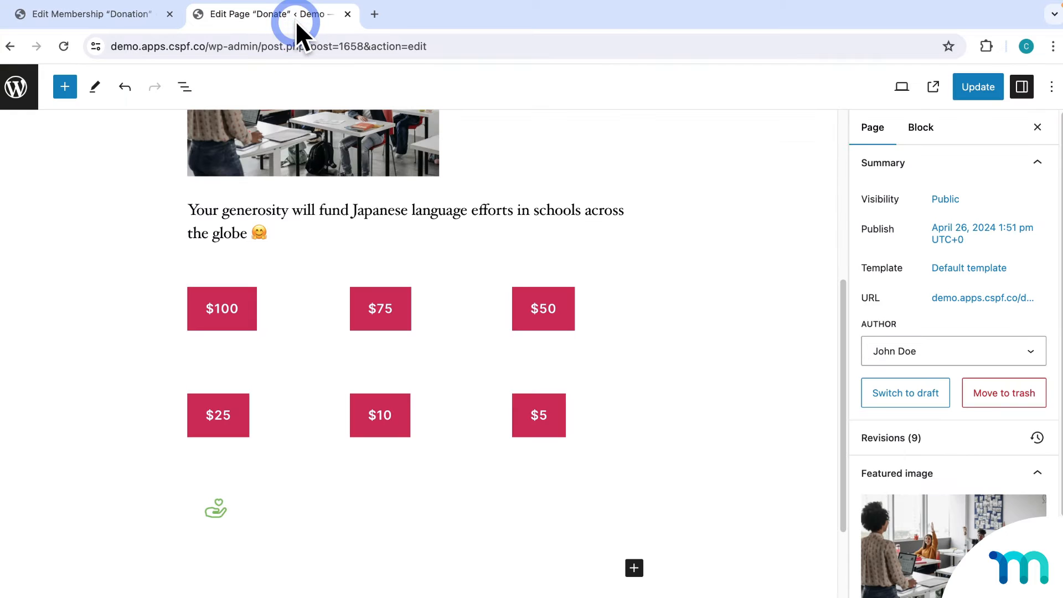
{"action": "left_click", "coordinate": [235, 308]}
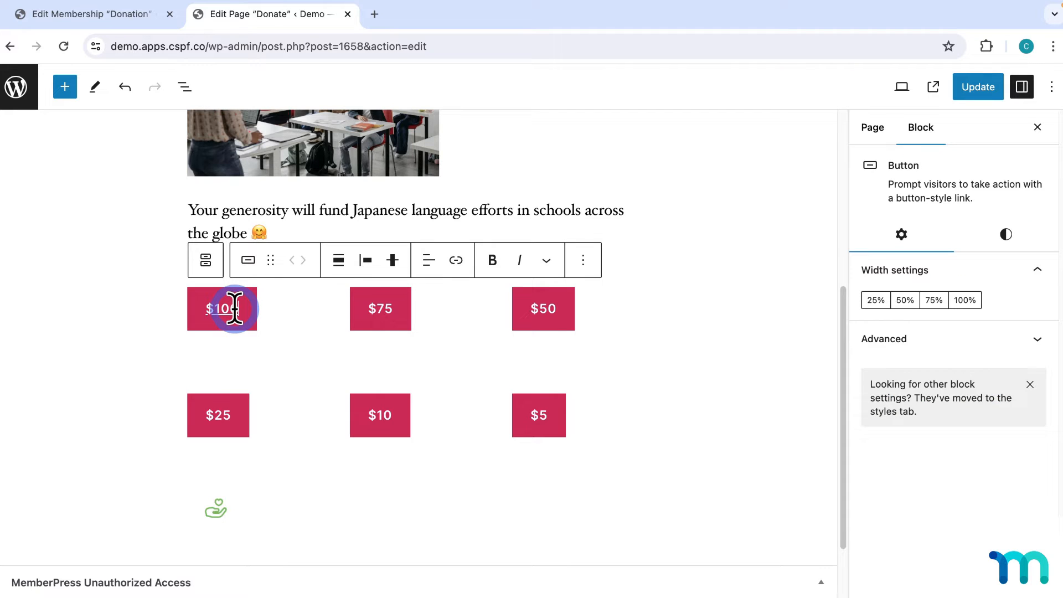
{"action": "left_click", "coordinate": [458, 261]}
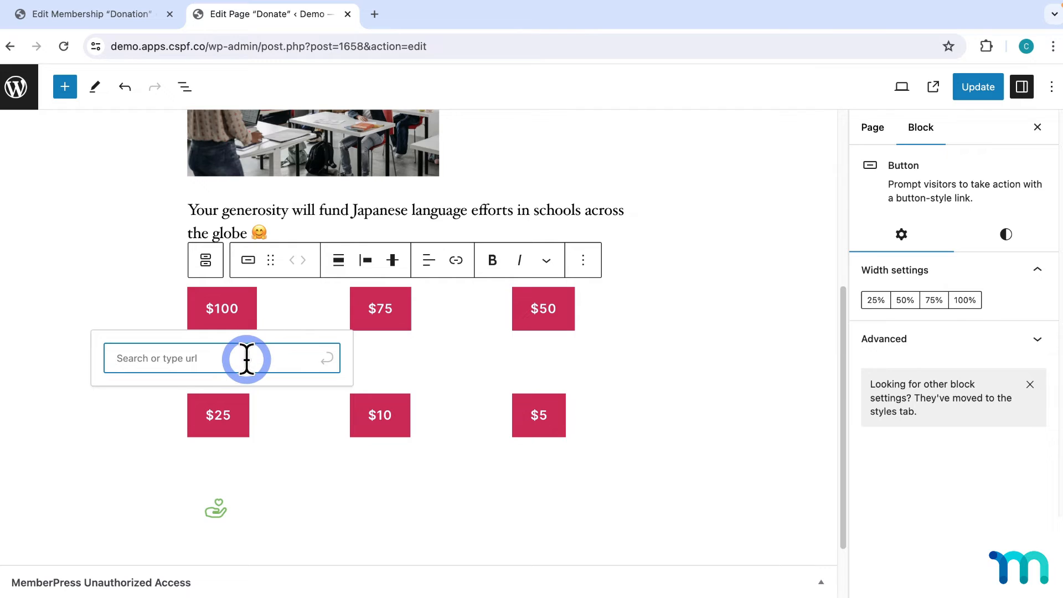
{"action": "key", "text": "super+v"}
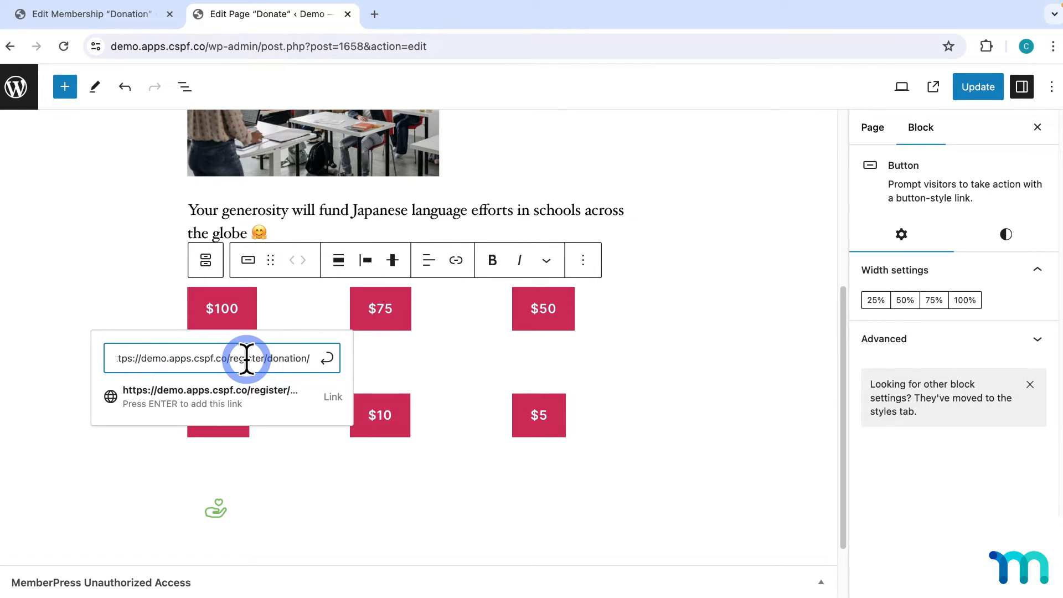
{"action": "key", "text": "Return"}
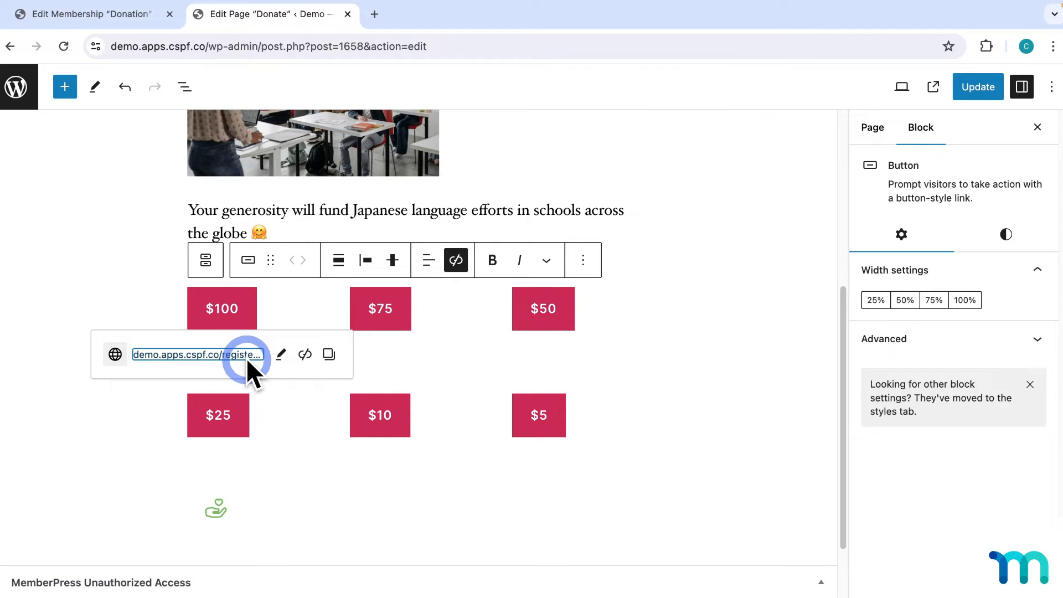
{"action": "left_click", "coordinate": [980, 90]}
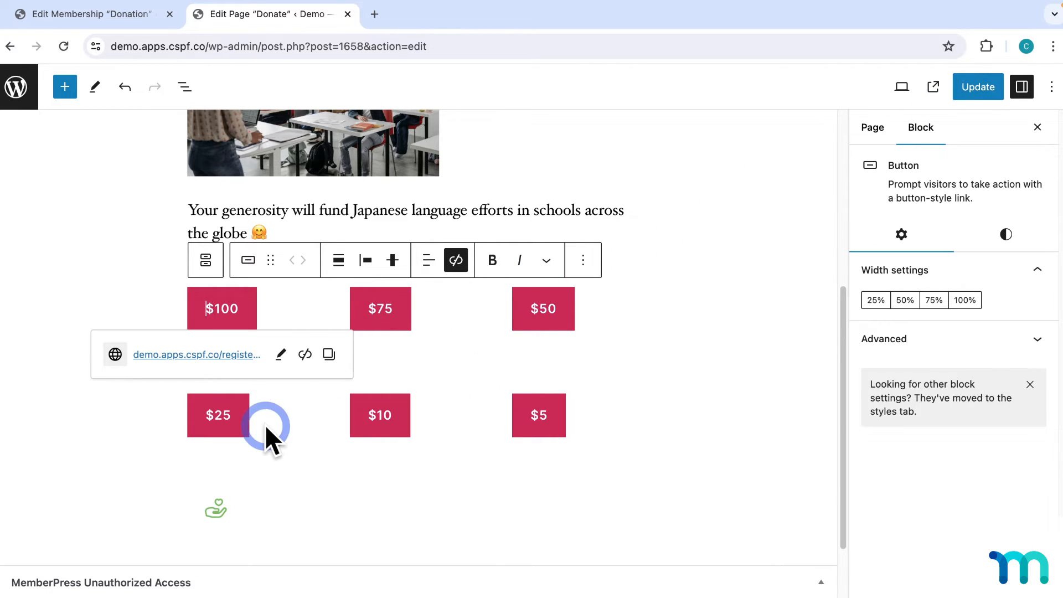
Create a new MemberPress coupon for the $75 donation button with the code DONATE75
{"action": "left_click", "coordinate": [147, 19]}
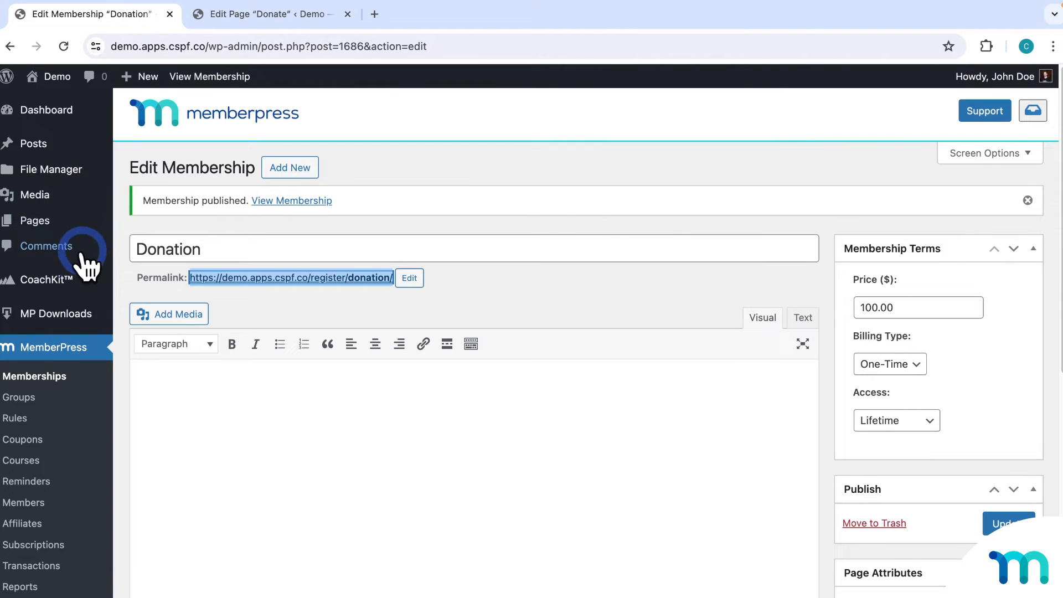
{"action": "left_click", "coordinate": [38, 441]}
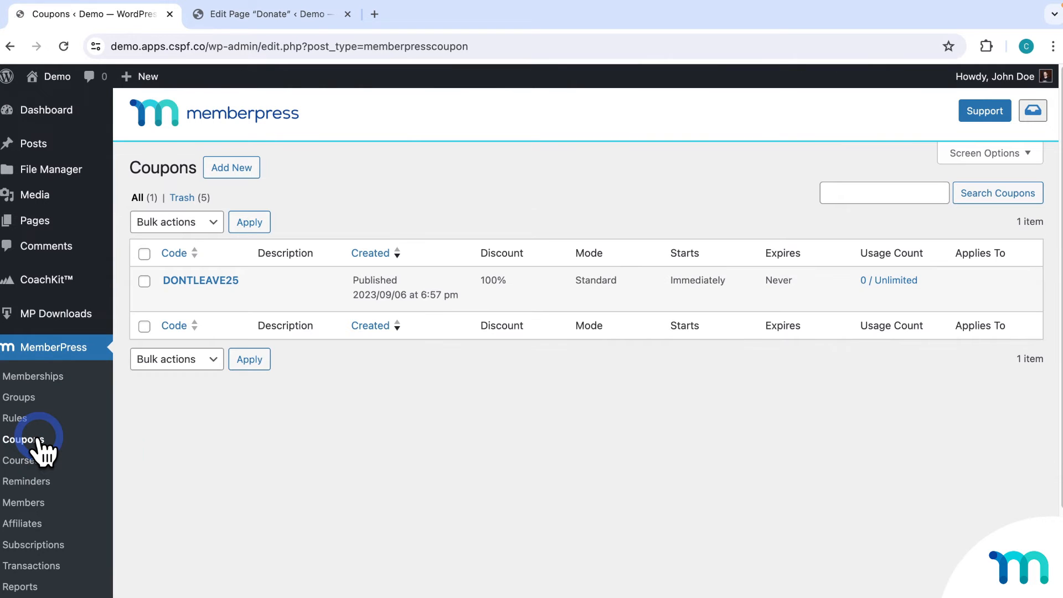
{"action": "left_click", "coordinate": [228, 174]}
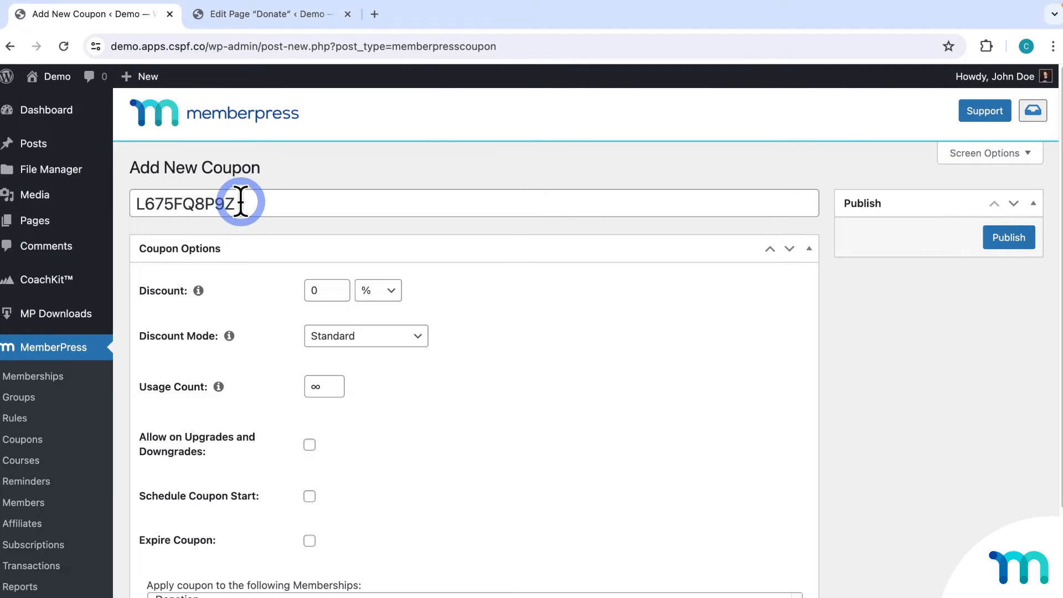
{"action": "left_click_drag", "start_coordinate": [249, 203], "coordinate": [140, 203]}
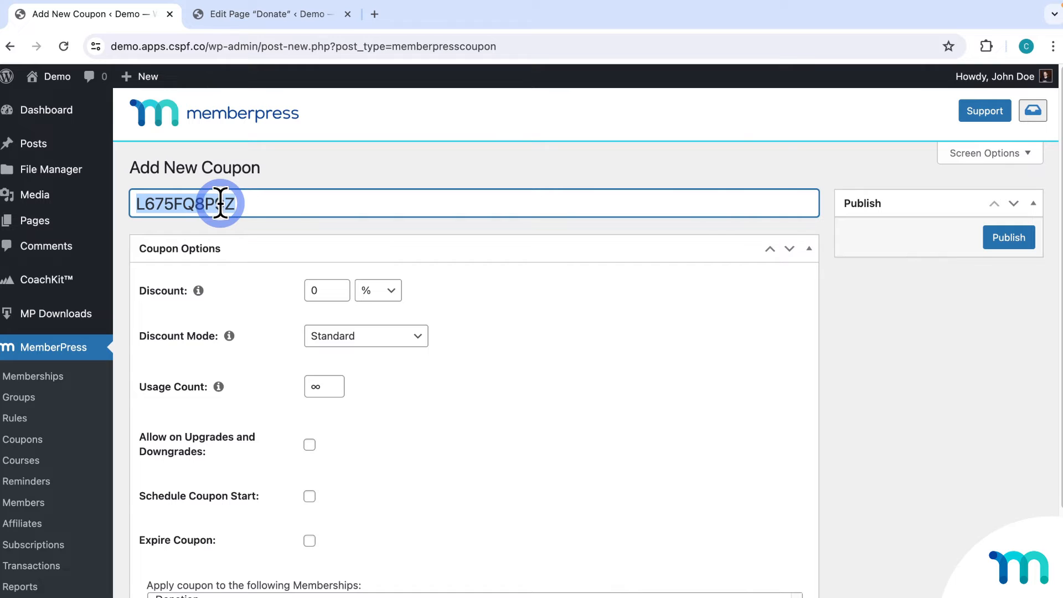
{"action": "left_click", "coordinate": [280, 17]}
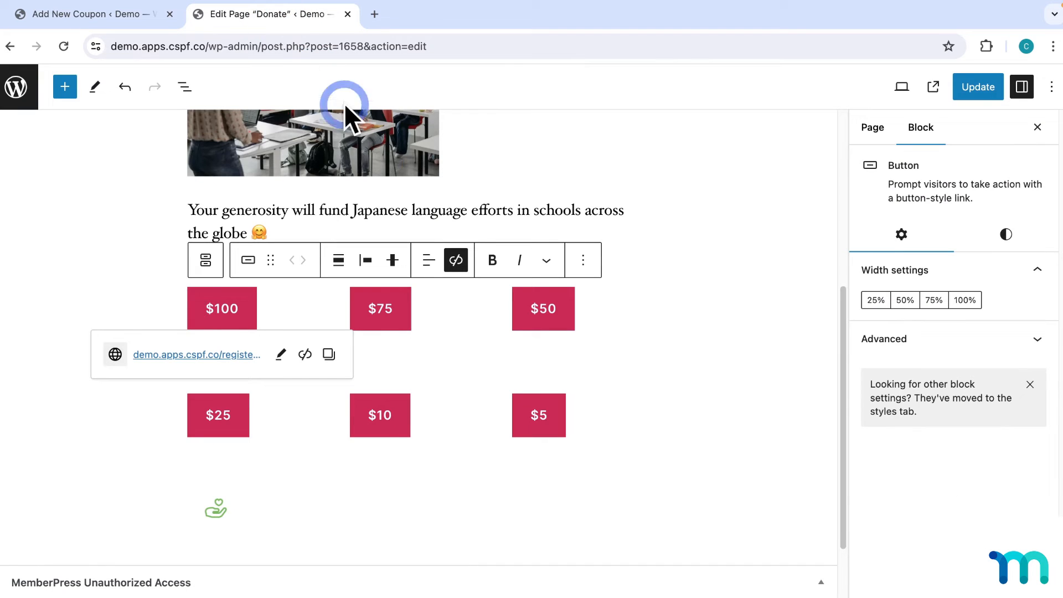
{"action": "left_click", "coordinate": [381, 309]}
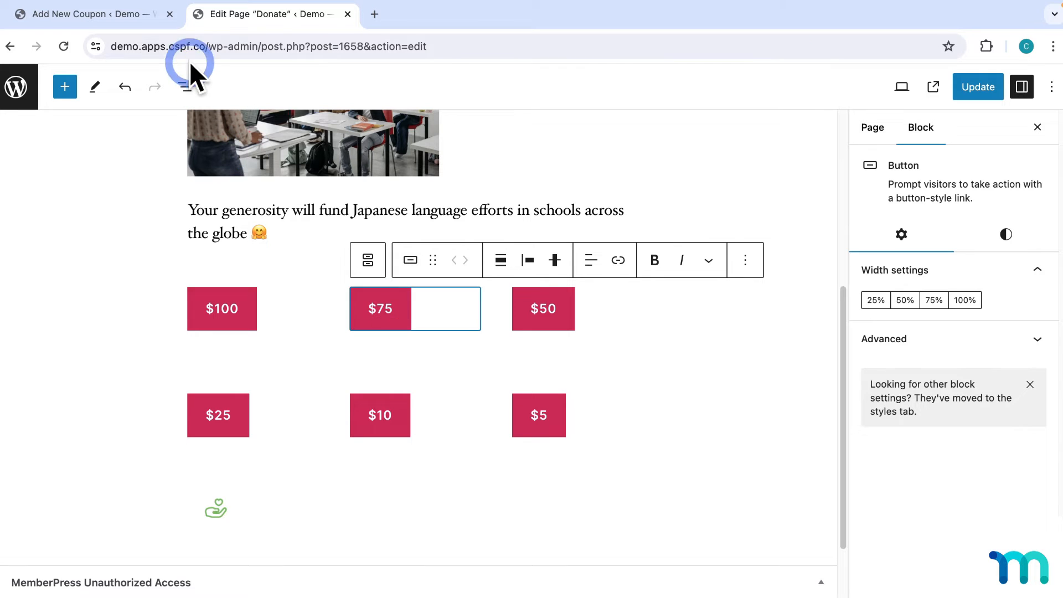
{"action": "left_click", "coordinate": [139, 17]}
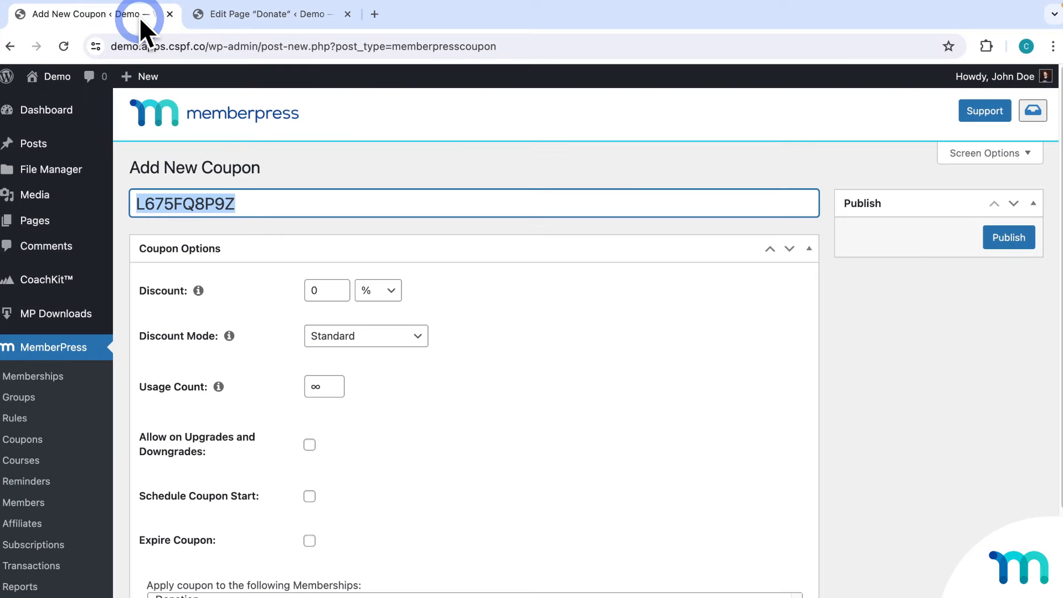
{"action": "type", "text": "DONATE"}
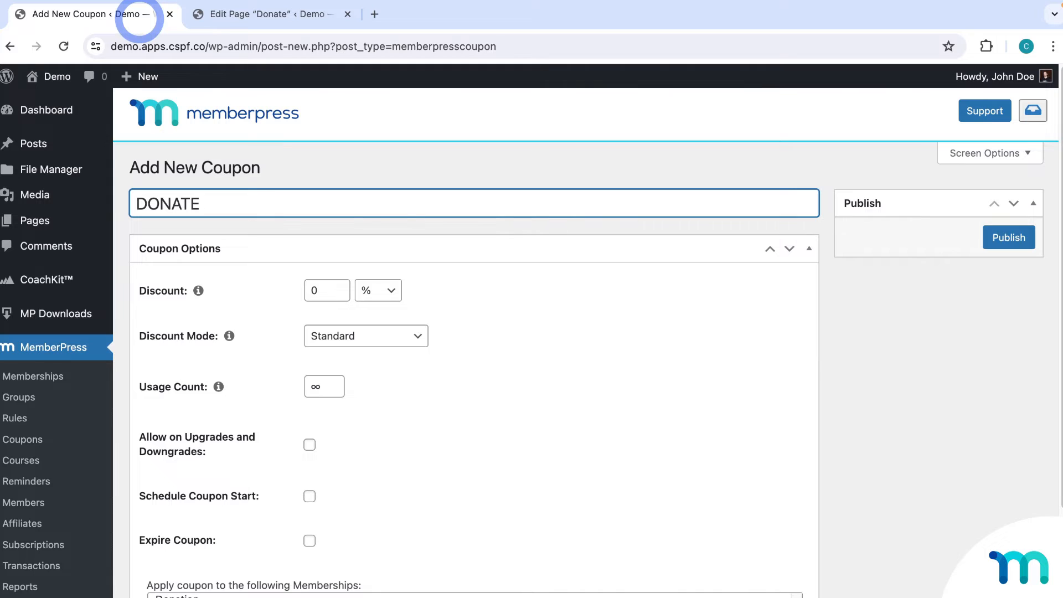
{"action": "type", "text": "75"}
{"action": "left_click", "coordinate": [320, 158]}
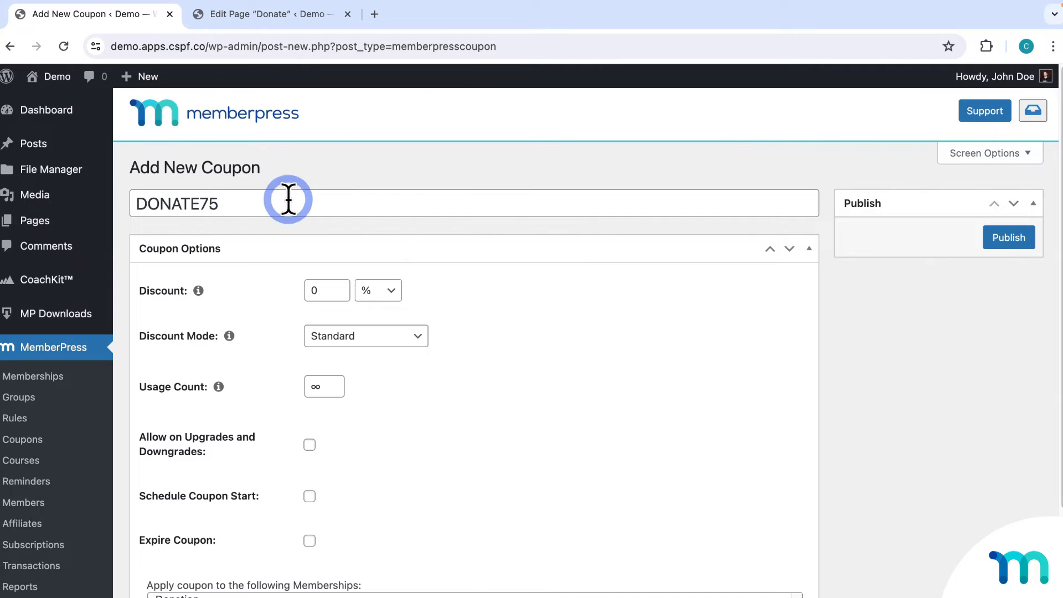
Set the discount type of the DONATE75 coupon to USD
{"action": "scroll", "coordinate": [499, 227], "scroll_direction": "down", "scroll_amount": 2}
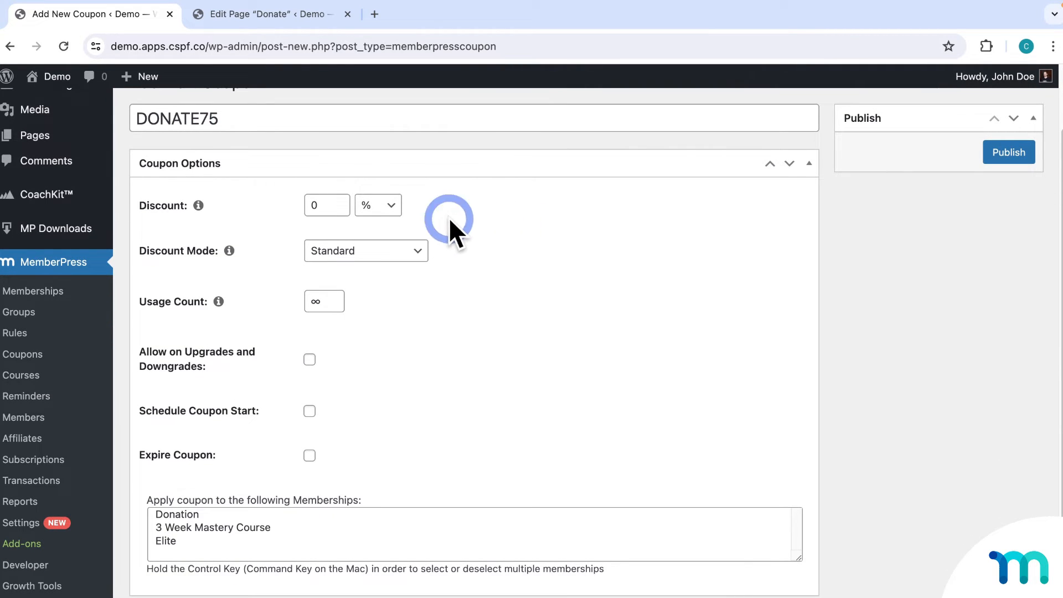
{"action": "left_click", "coordinate": [393, 210]}
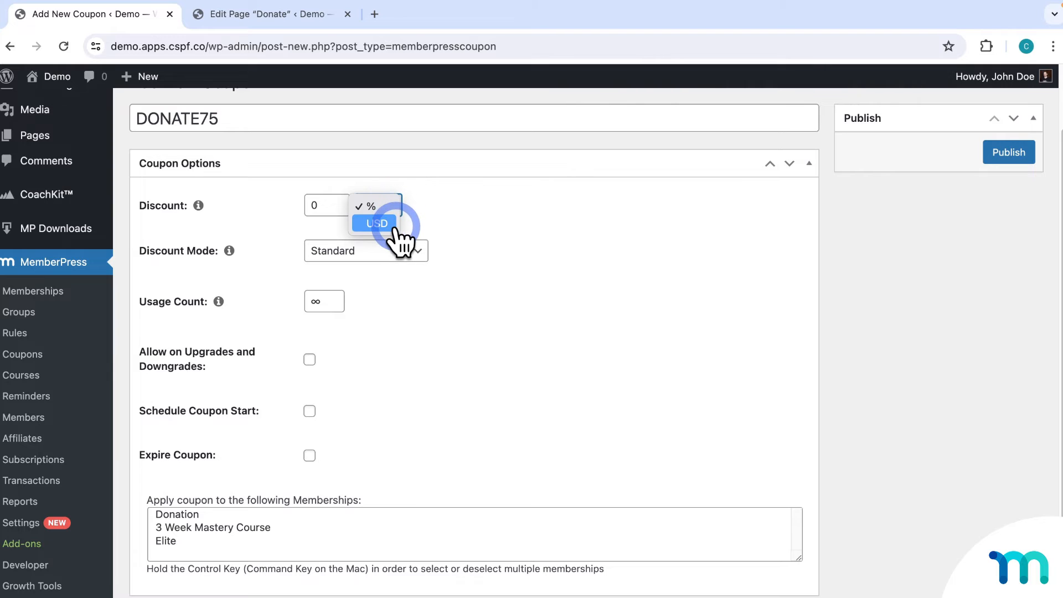
{"action": "left_click", "coordinate": [377, 224]}
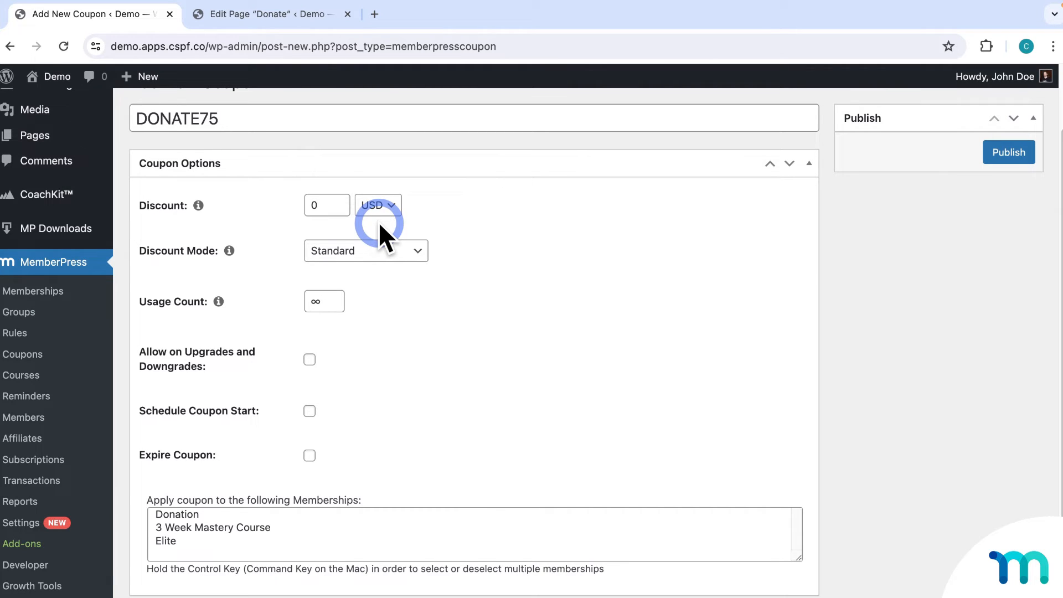
Set the DONATE75 coupon's discount amount to 25
{"action": "left_click", "coordinate": [328, 204]}
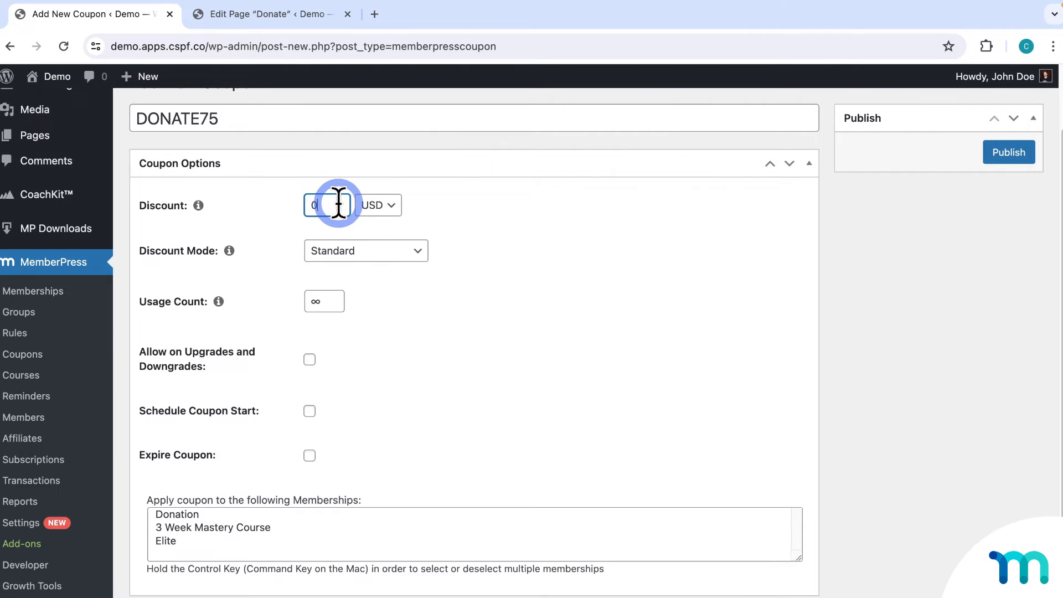
{"action": "key", "text": "BackSpace"}
{"action": "type", "text": "25"}
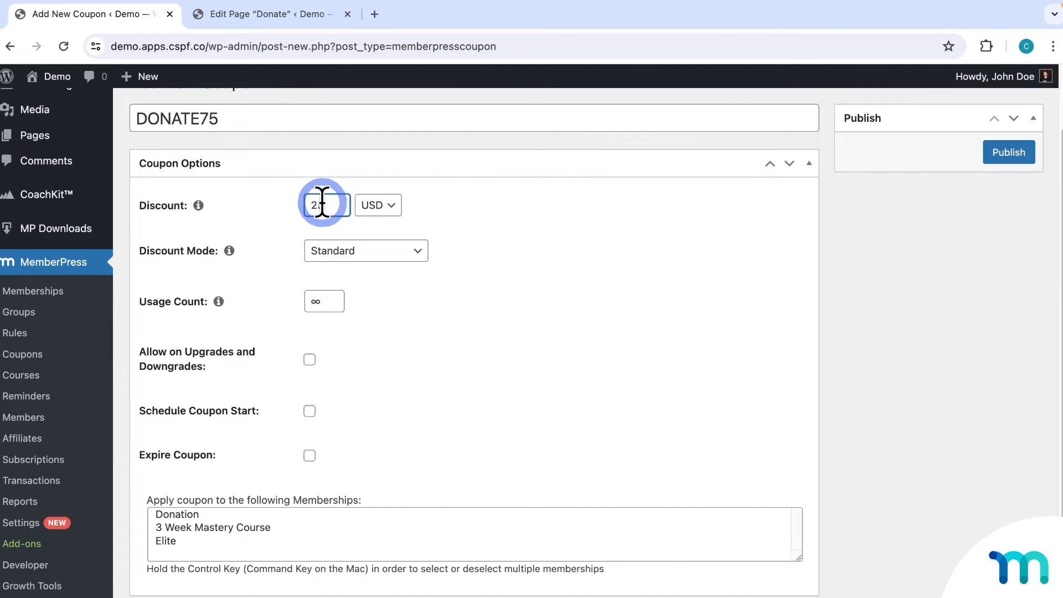
{"action": "left_click", "coordinate": [438, 211]}
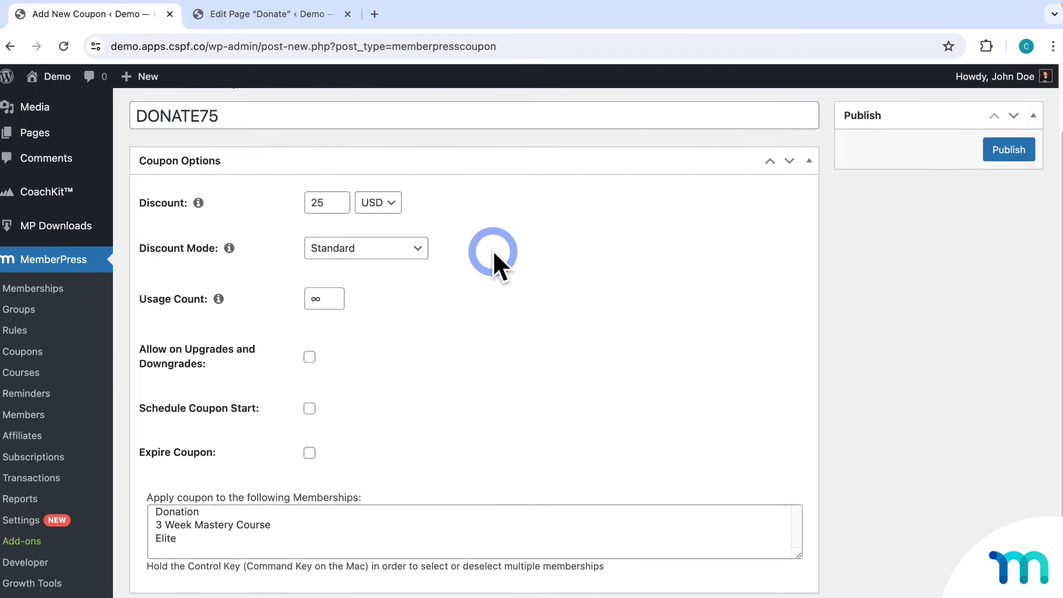
Allow the coupon on upgrades and downgrades and apply it to the Donation membership
{"action": "scroll", "coordinate": [494, 252], "scroll_direction": "down", "scroll_amount": 1}
{"action": "scroll", "coordinate": [494, 251], "scroll_direction": "down", "scroll_amount": 3}
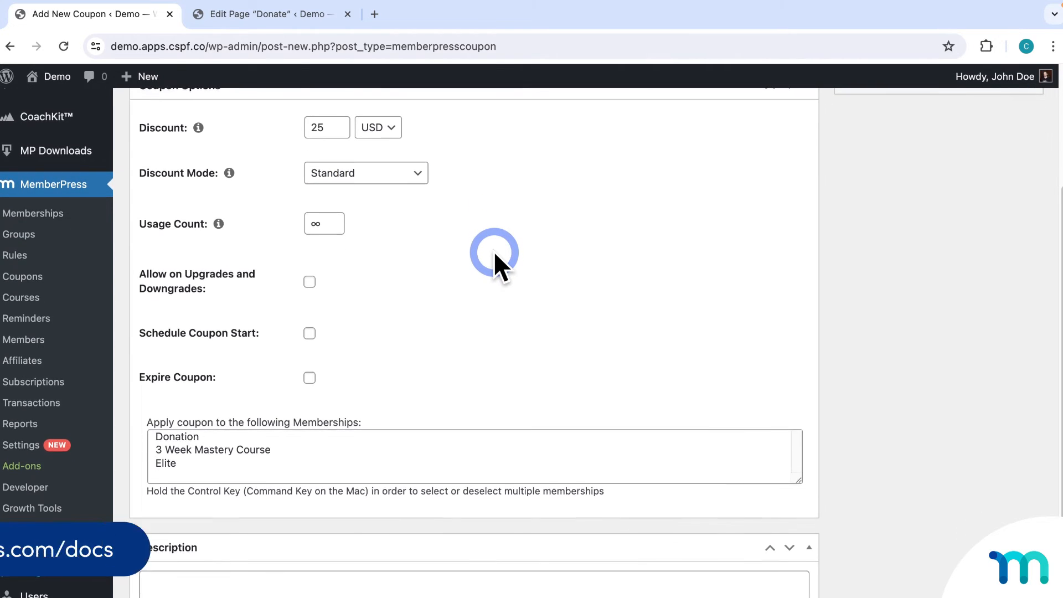
{"action": "scroll", "coordinate": [493, 251], "scroll_direction": "down", "scroll_amount": 1}
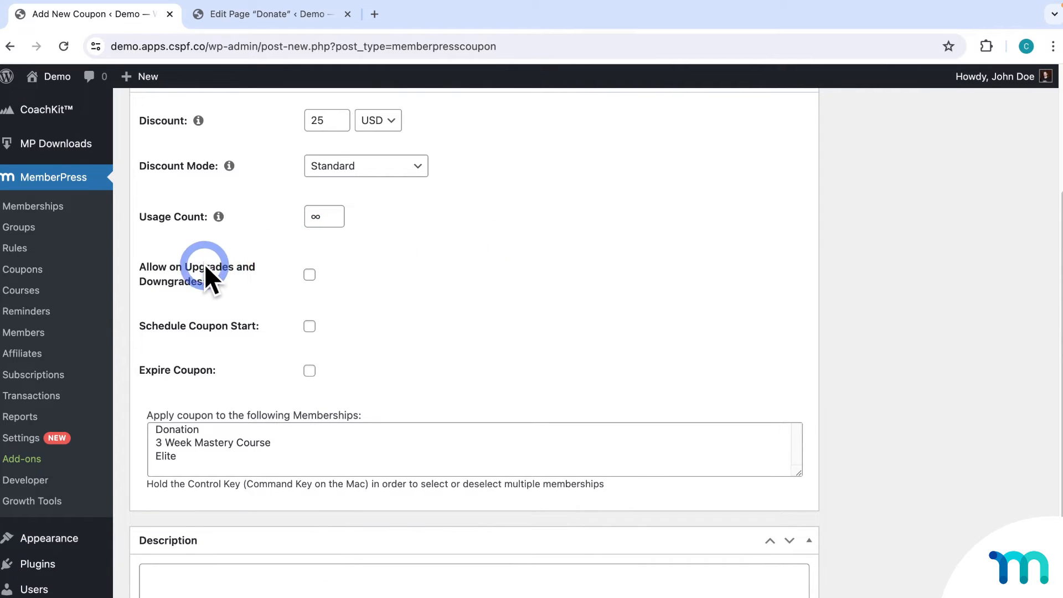
{"action": "left_click", "coordinate": [309, 275]}
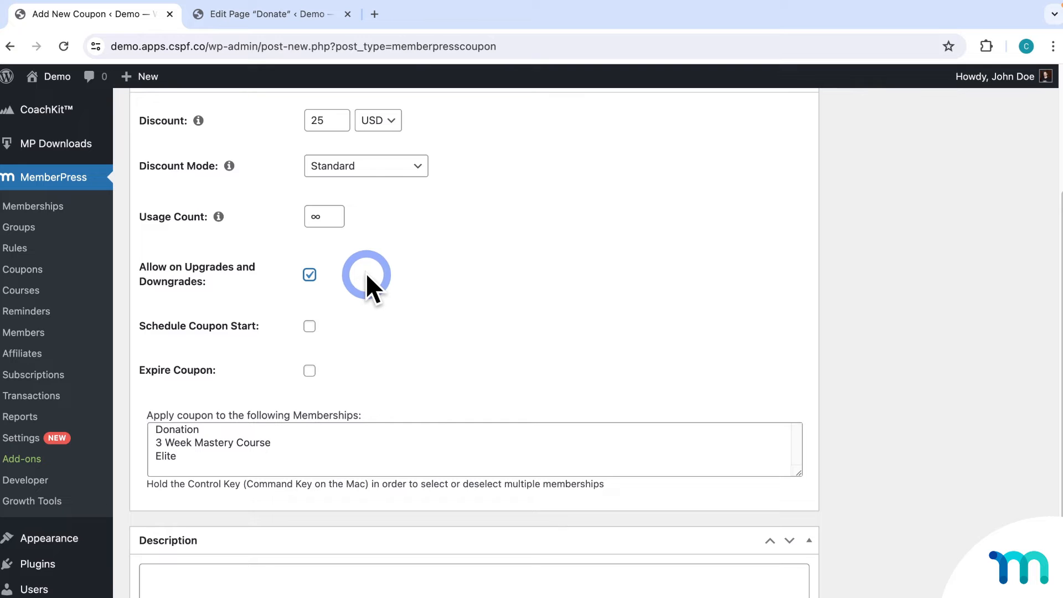
{"action": "scroll", "coordinate": [367, 275], "scroll_direction": "down", "scroll_amount": 1}
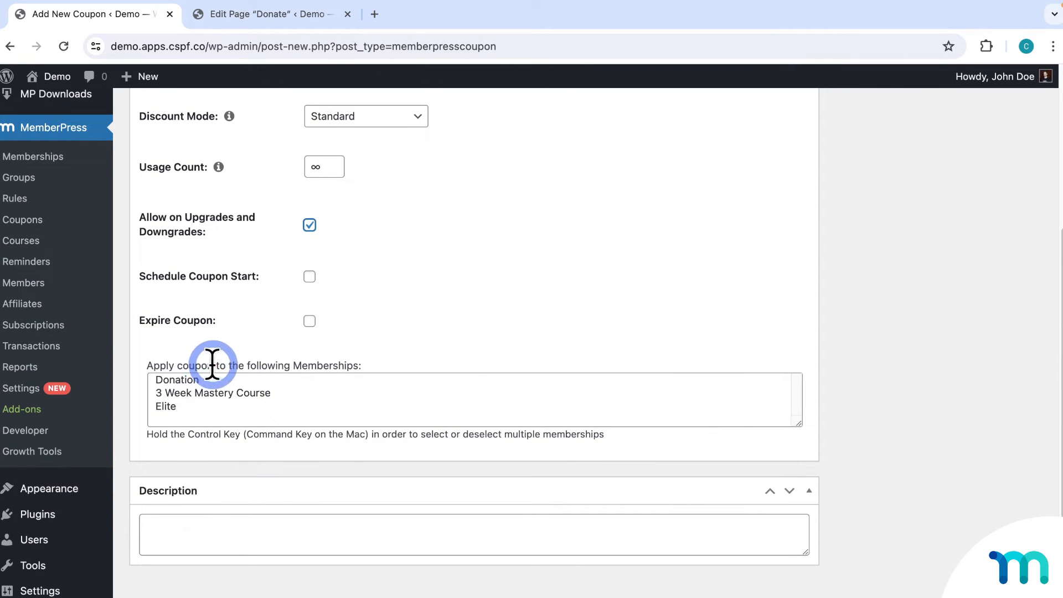
{"action": "left_click", "coordinate": [189, 380]}
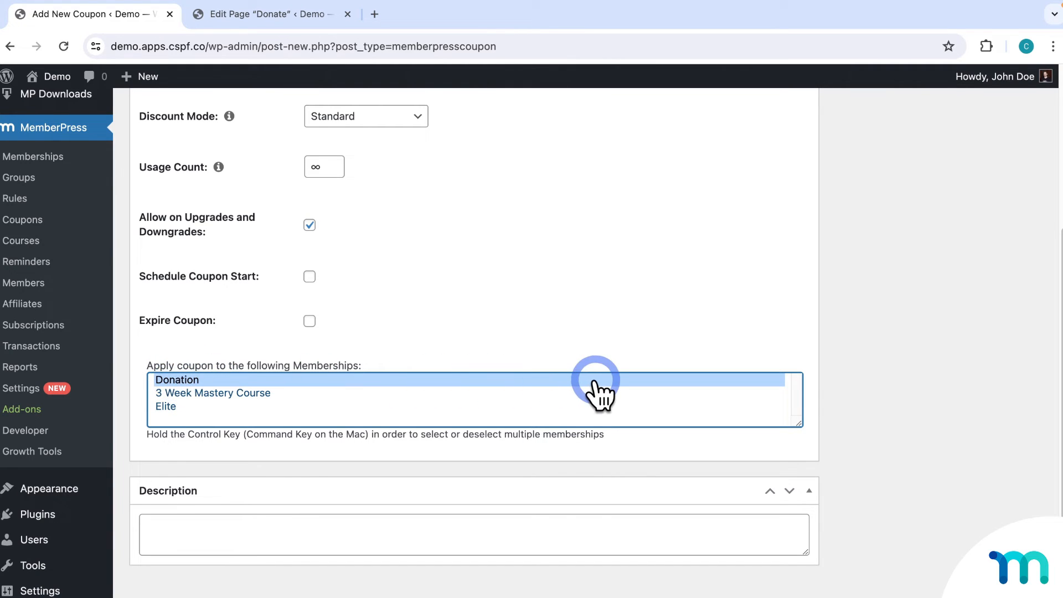
Publish the coupon and correct its code to DONATE75
{"action": "scroll", "coordinate": [961, 355], "scroll_direction": "up", "scroll_amount": 3}
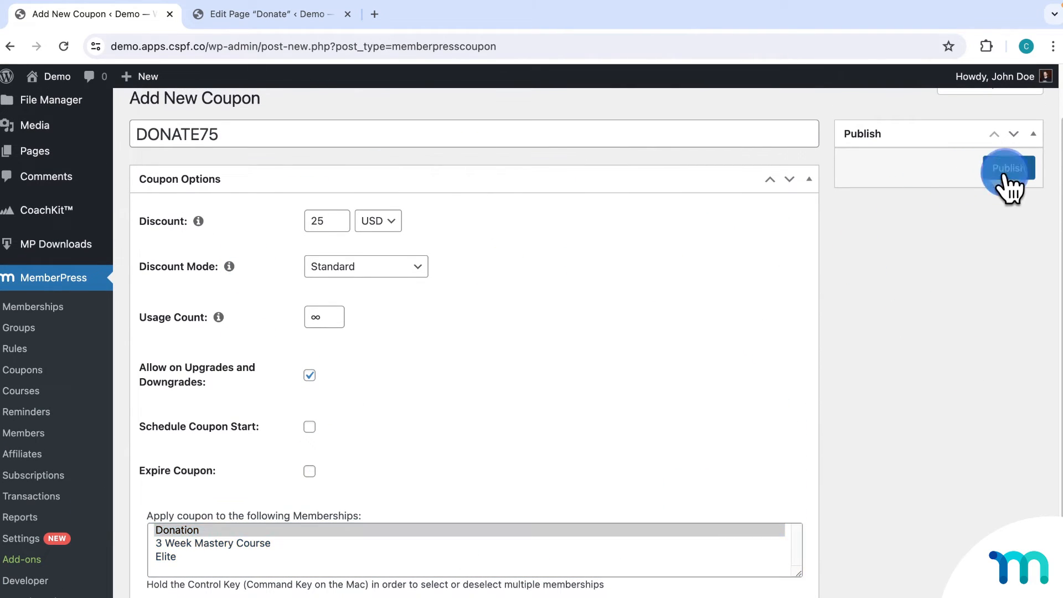
{"action": "left_click", "coordinate": [1006, 169]}
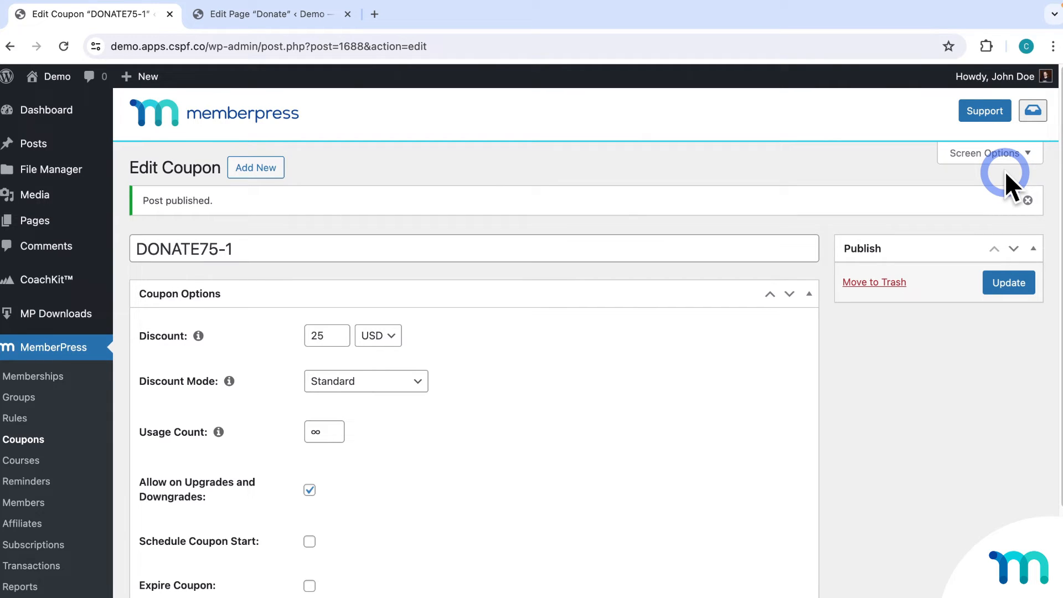
{"action": "left_click", "coordinate": [623, 245]}
{"action": "key", "text": "BackSpace"}
{"action": "key", "text": "BackSpace"}
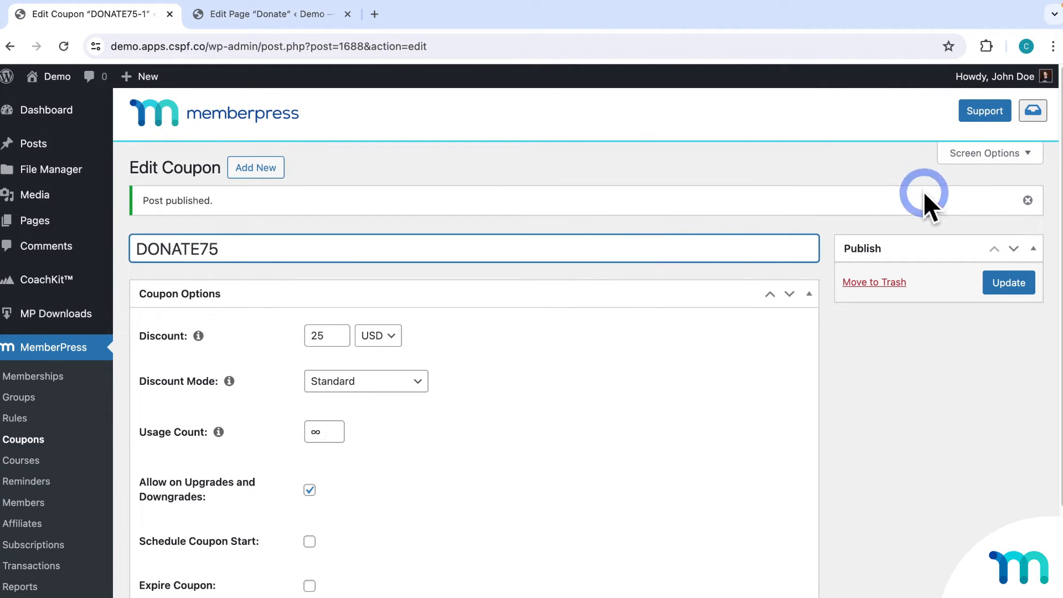
{"action": "left_click", "coordinate": [972, 174]}
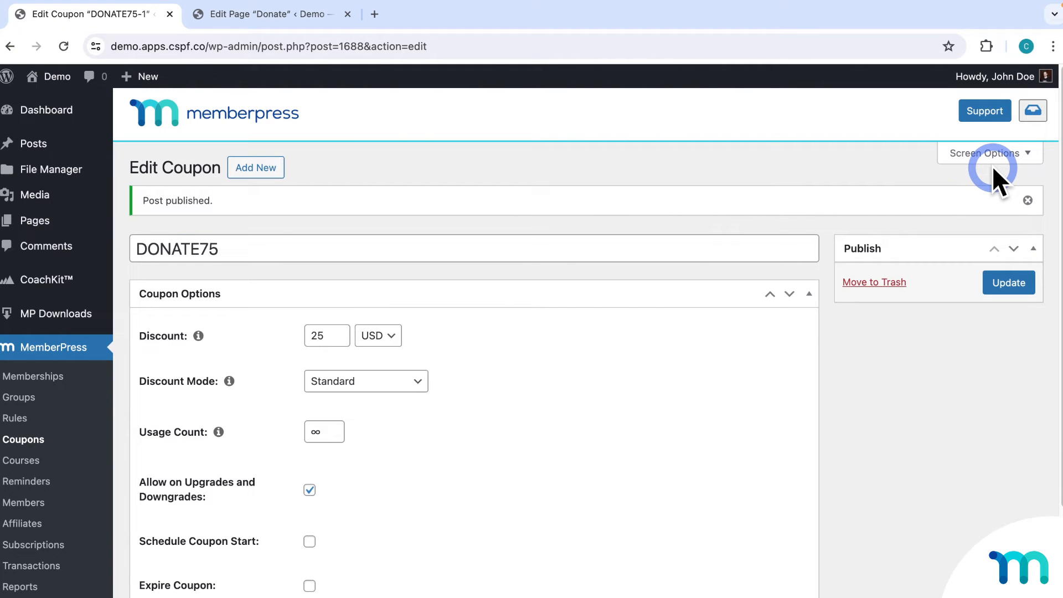
Check the remaining amount buttons on the Donate page, such as $50
{"action": "left_click", "coordinate": [308, 18]}
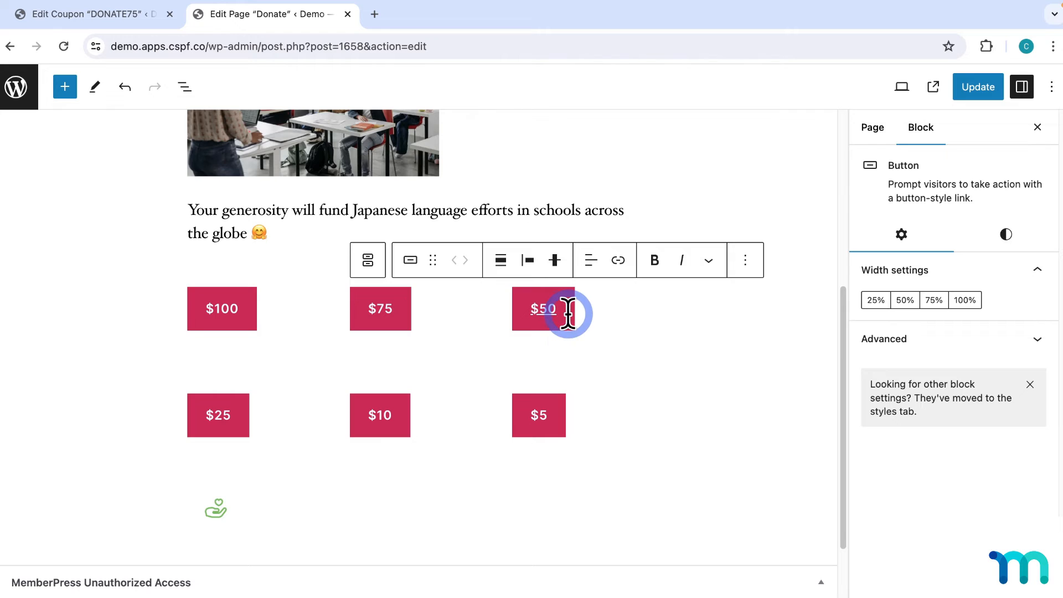
{"action": "mouse_move", "coordinate": [551, 308]}
{"action": "left_mouse_down"}
{"action": "mouse_move", "coordinate": [560, 306]}
{"action": "mouse_move", "coordinate": [537, 309]}
{"action": "mouse_move", "coordinate": [555, 306]}
{"action": "left_mouse_up"}
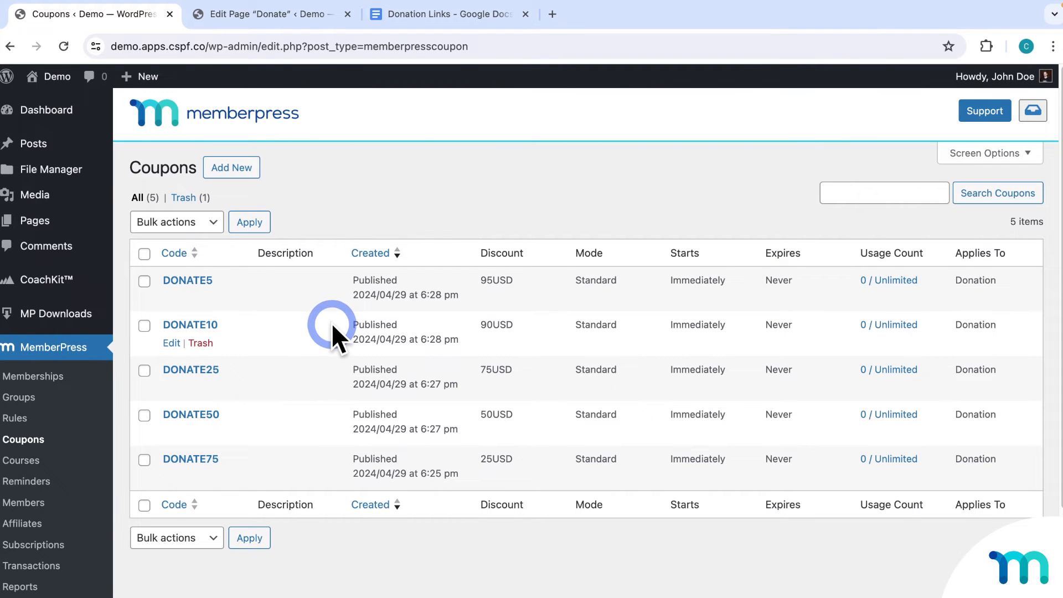
Switch to the Donation Links document in Google Docs and complete the link ending in ?coupon= with the code DONATE75
{"action": "left_click", "coordinate": [455, 17]}
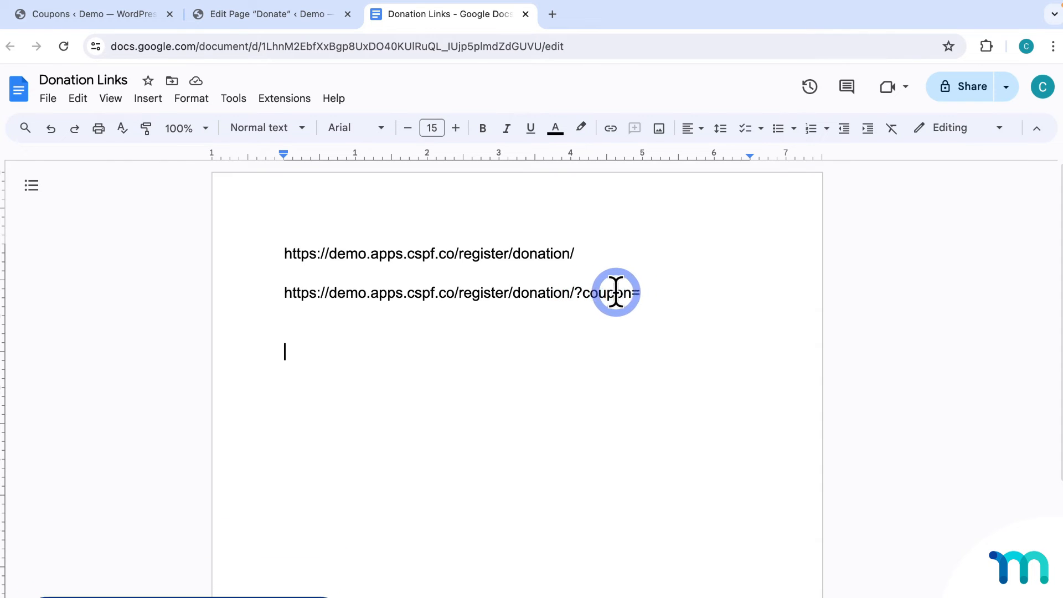
{"action": "left_click_drag", "start_coordinate": [574, 292], "coordinate": [642, 292]}
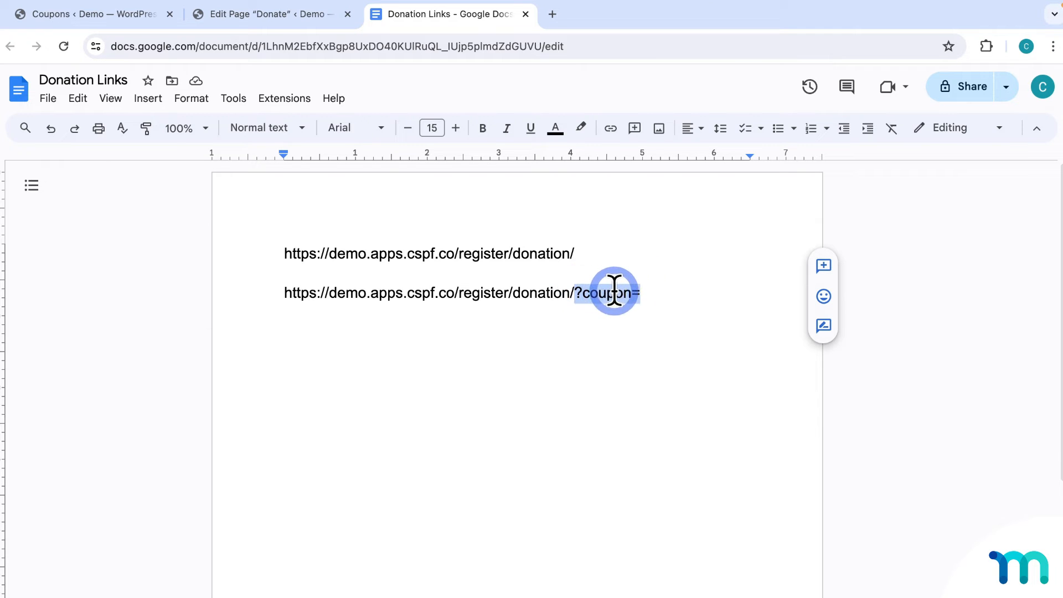
{"action": "left_click", "coordinate": [648, 291]}
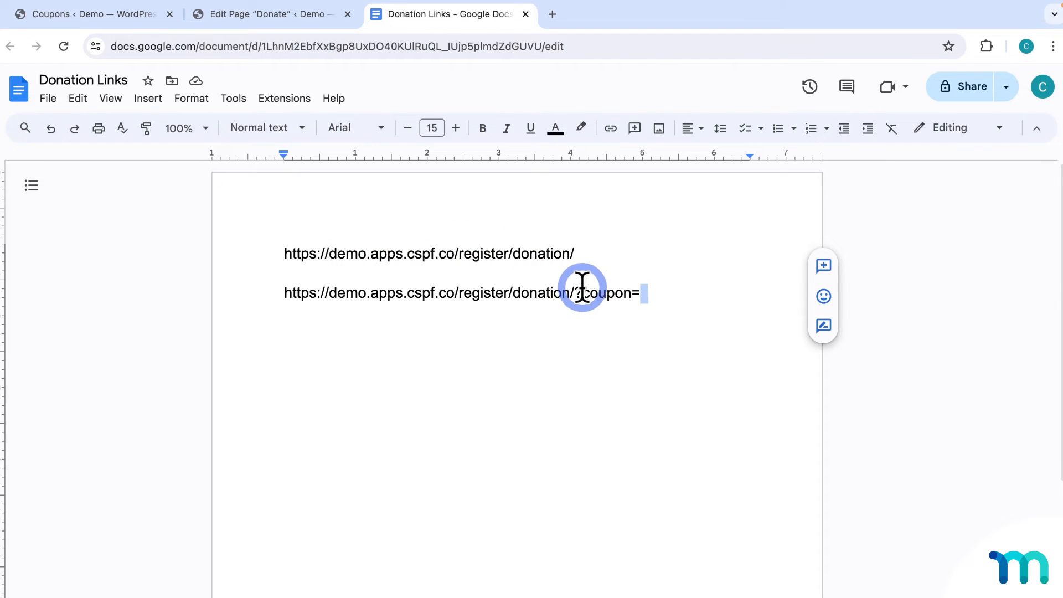
{"action": "left_click", "coordinate": [656, 291]}
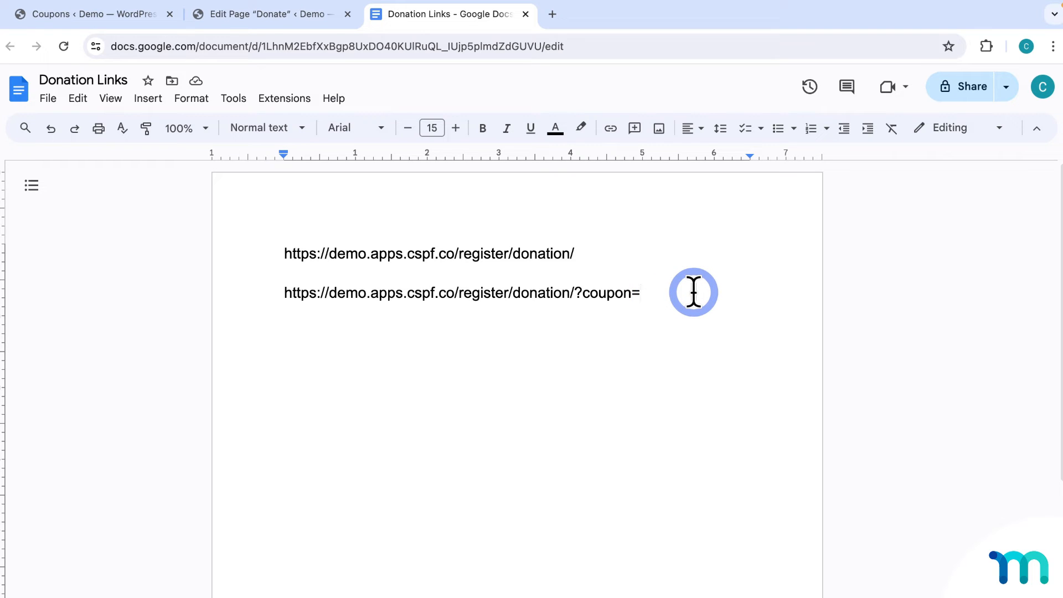
{"action": "type", "text": "DONATE75"}
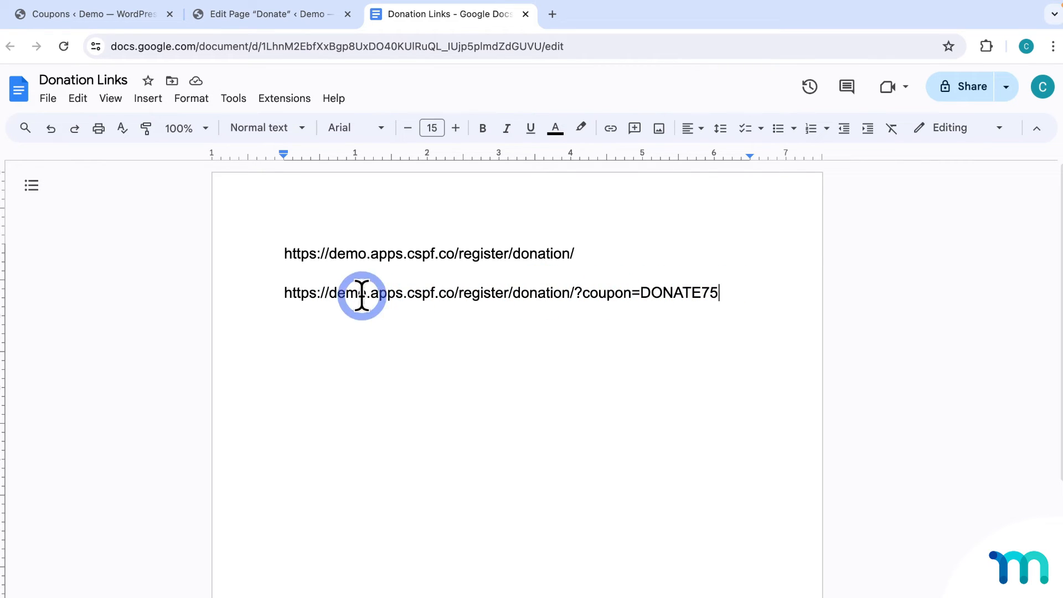
Duplicate the DONATE75 link on the line below it and change the copy's coupon code to DONATE50
{"action": "left_click_drag", "start_coordinate": [735, 292], "coordinate": [282, 291]}
{"action": "key", "text": "ctrl+c"}
{"action": "left_click", "coordinate": [754, 287]}
{"action": "key", "text": "Return"}
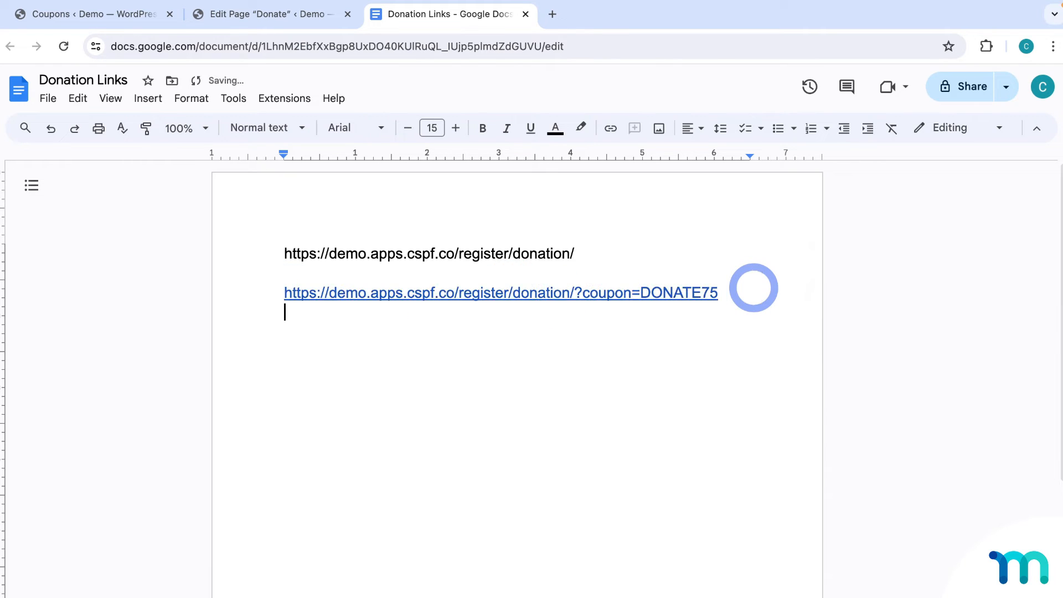
{"action": "key", "text": "ctrl+v"}
{"action": "key", "text": "BackSpace"}
{"action": "key", "text": "BackSpace"}
{"action": "type", "text": "50"}
{"action": "key", "text": "Return"}
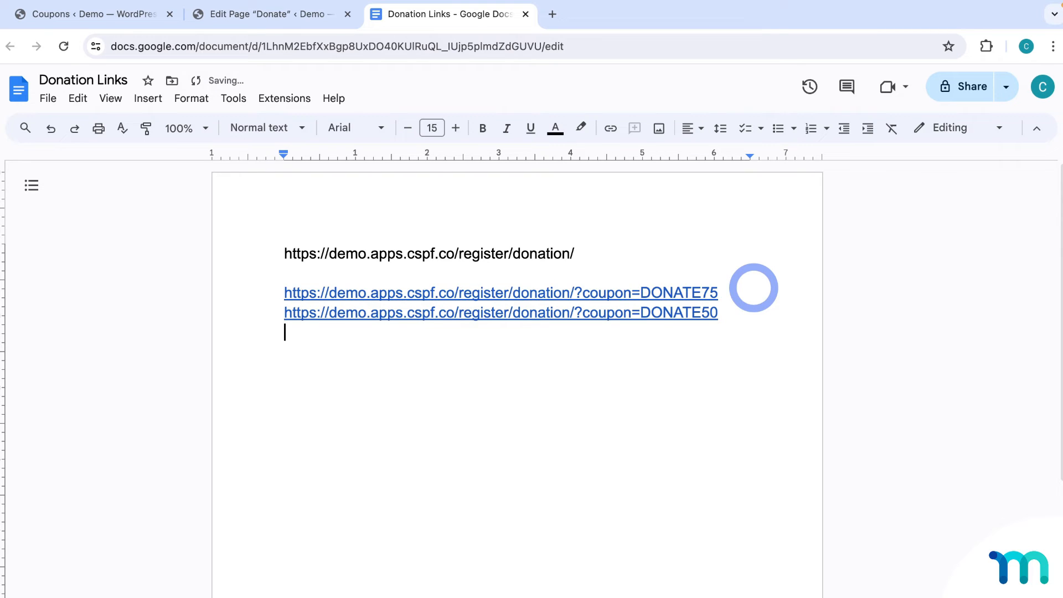
Add three more copies of the donation link on separate lines with the coupon codes DONATE25, DONATE10 and DONATE5
{"action": "key", "text": "ctrl+v"}
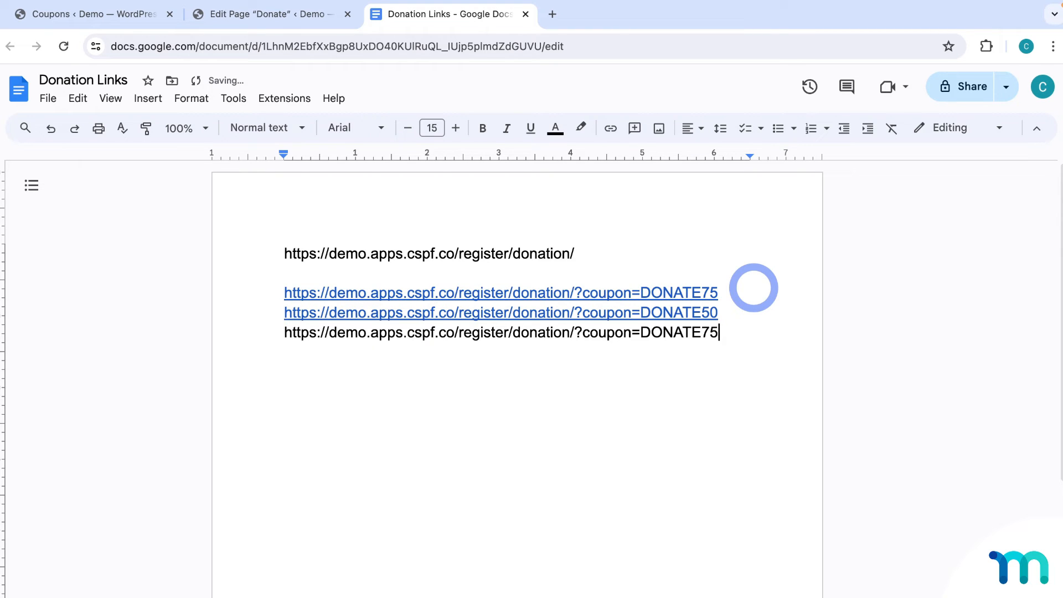
{"action": "key", "text": "BackSpace"}
{"action": "type", "text": "25"}
{"action": "key", "text": "Return"}
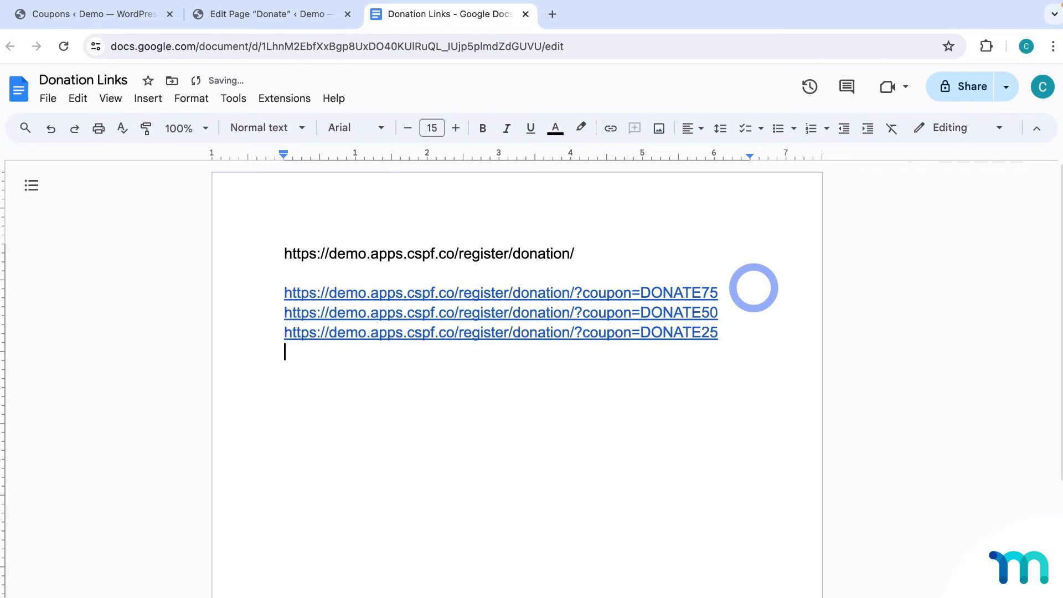
{"action": "key", "text": "ctrl+v"}
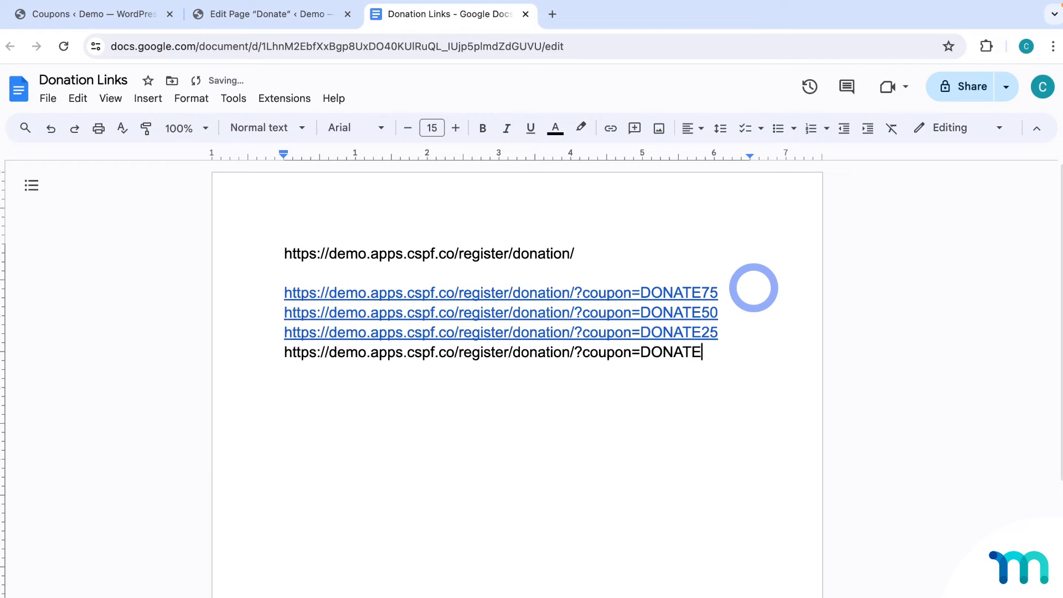
{"action": "type", "text": "0"}
{"action": "key", "text": "Return"}
{"action": "key", "text": "ctrl+v"}
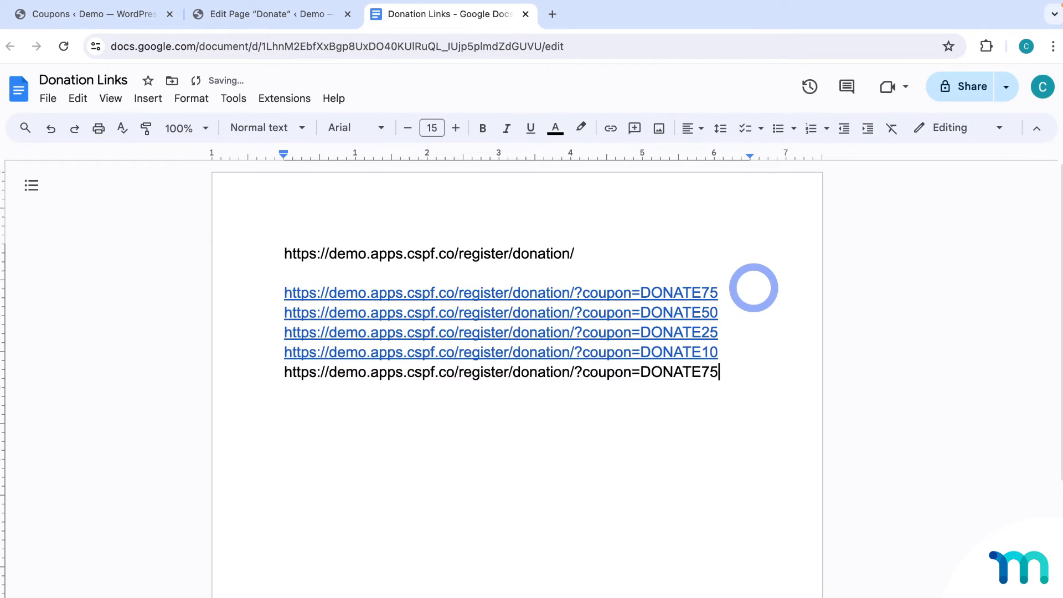
{"action": "type", "text": "5"}
{"action": "key", "text": "Return"}
{"action": "key", "text": "Return"}
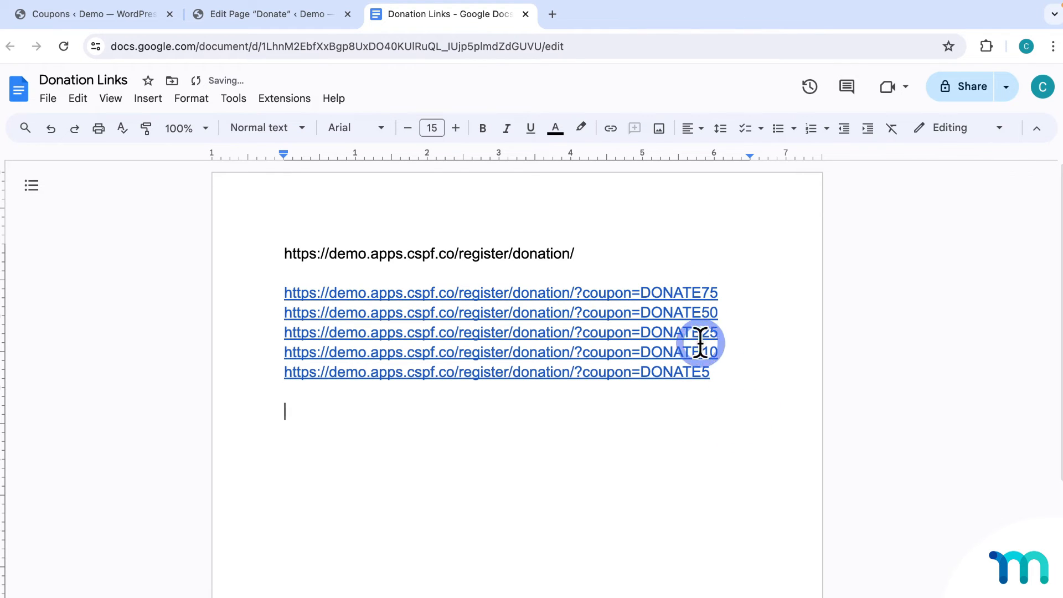
Copy the DONATE75 link from the document and apply it to the $75 button on the WordPress Donate page
{"action": "left_click_drag", "start_coordinate": [720, 292], "coordinate": [285, 290]}
{"action": "key", "text": "super+c"}
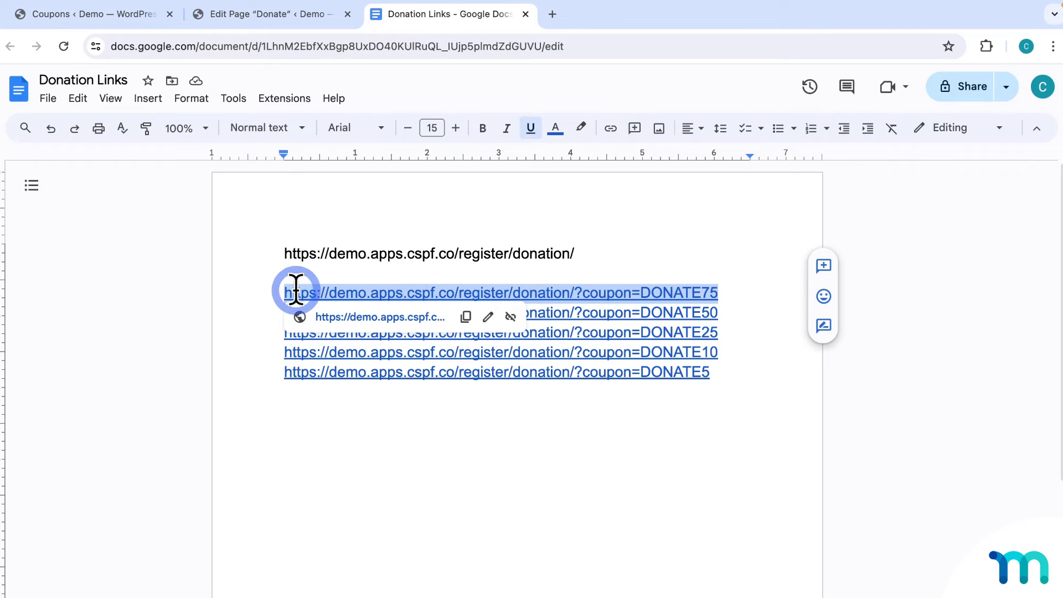
{"action": "left_click", "coordinate": [467, 316]}
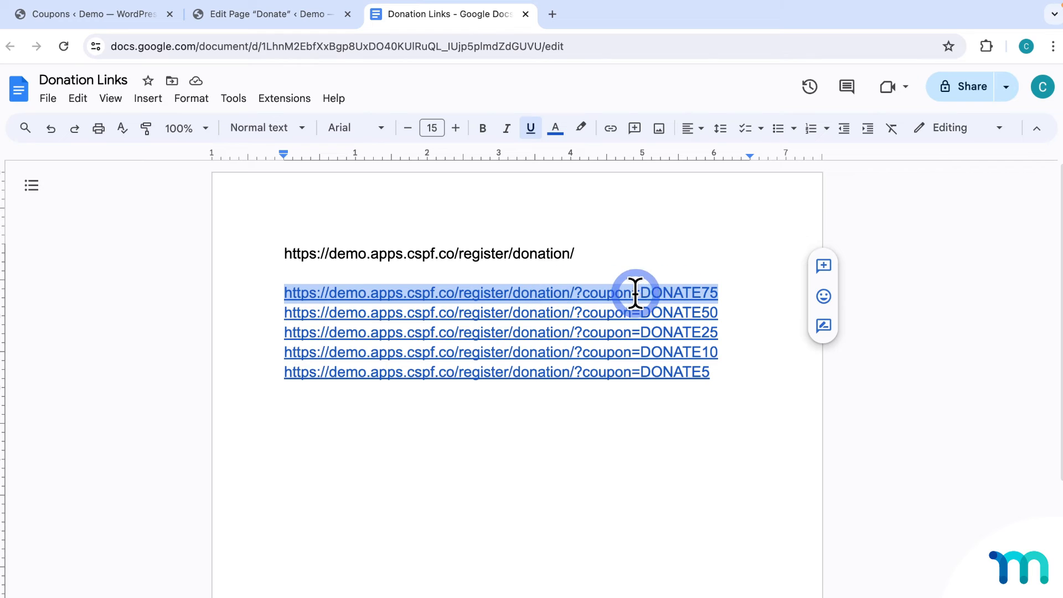
{"action": "left_click", "coordinate": [297, 18]}
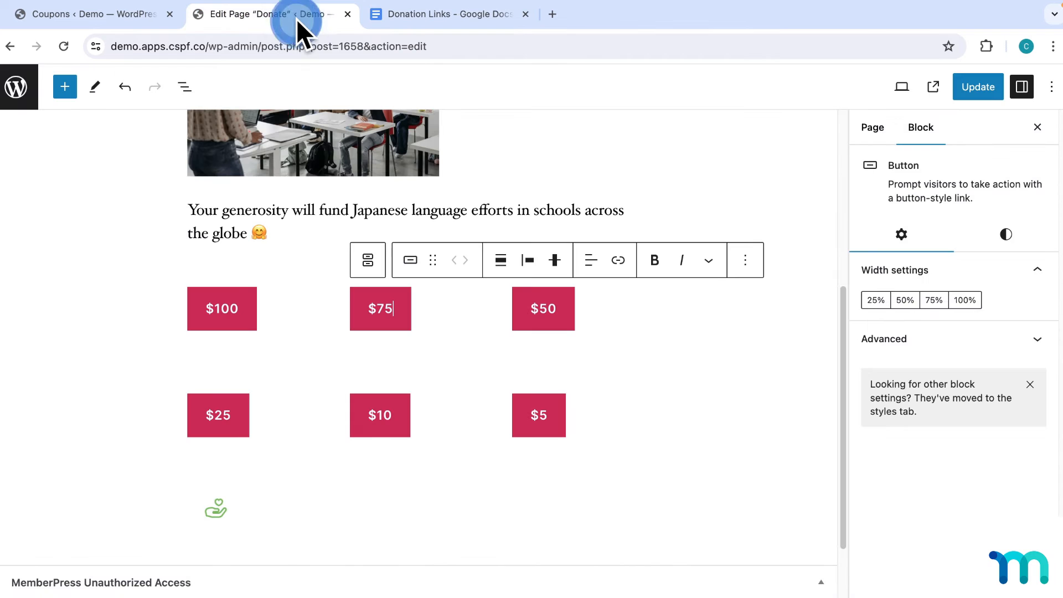
{"action": "left_click", "coordinate": [388, 308]}
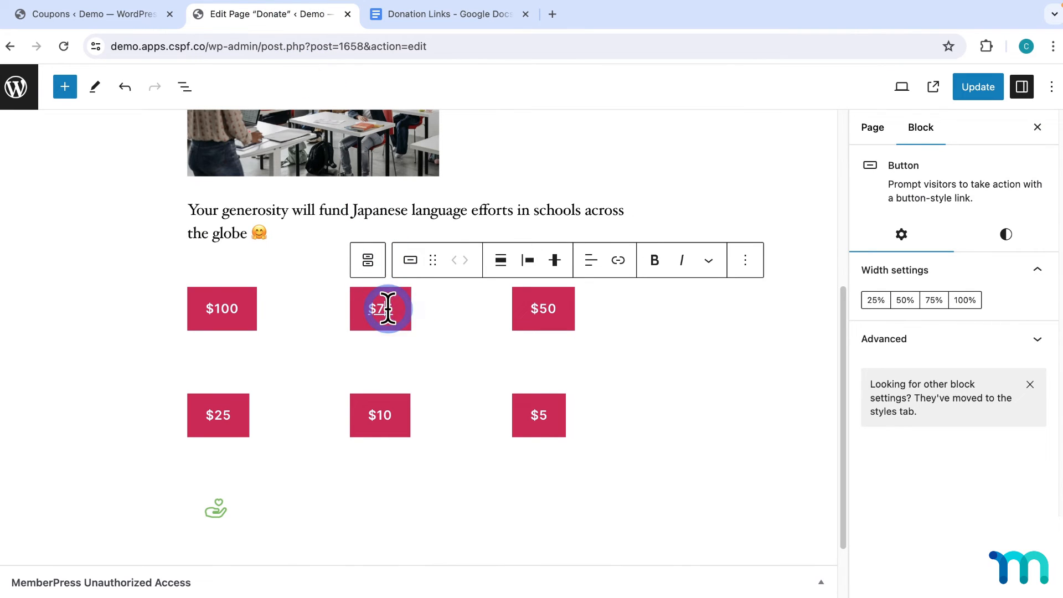
{"action": "left_click", "coordinate": [619, 263]}
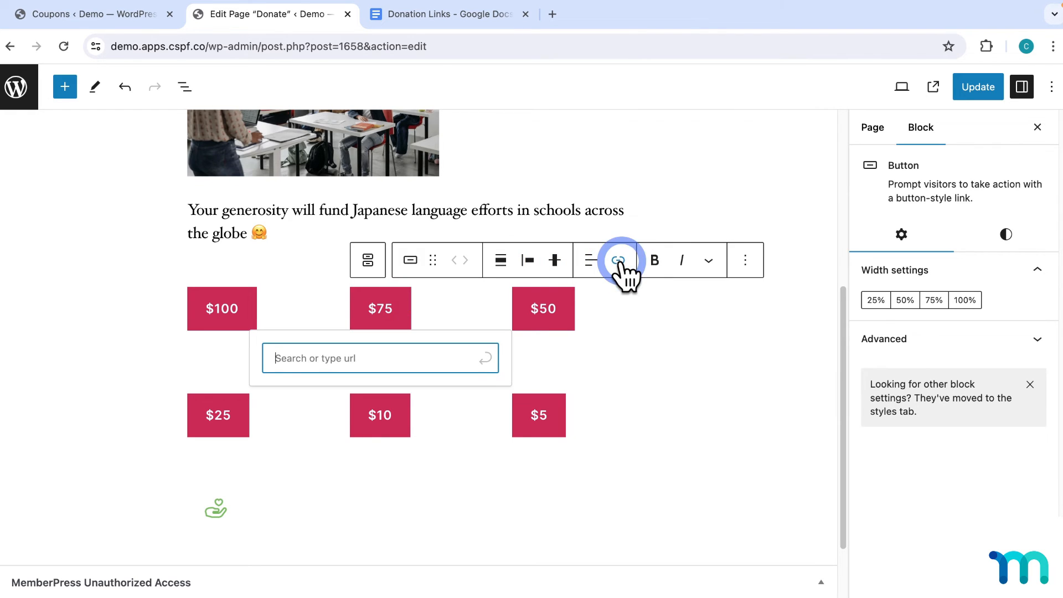
{"action": "key", "text": "super+v"}
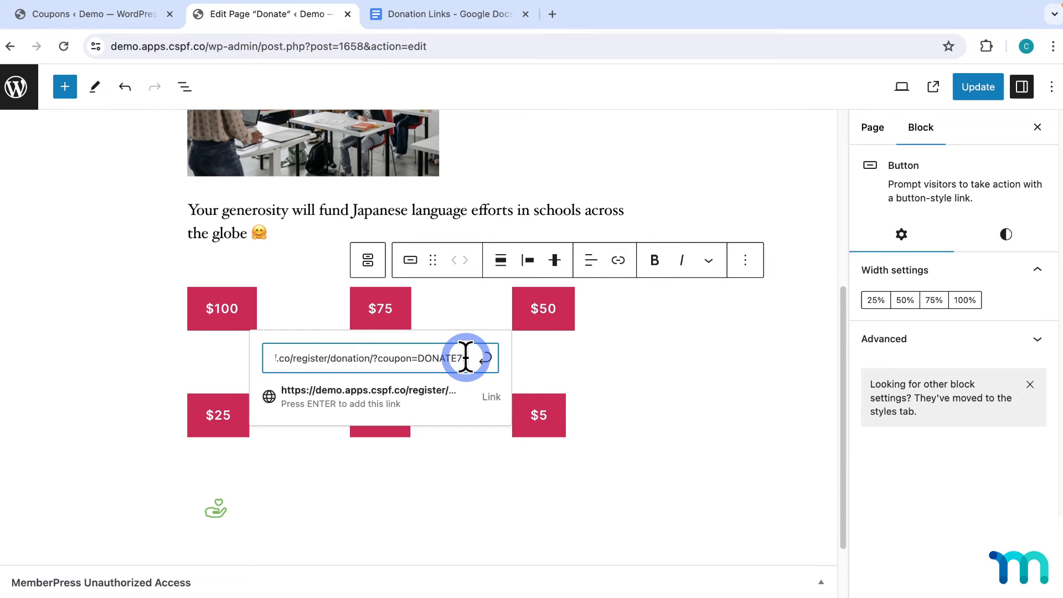
{"action": "key", "text": "Return"}
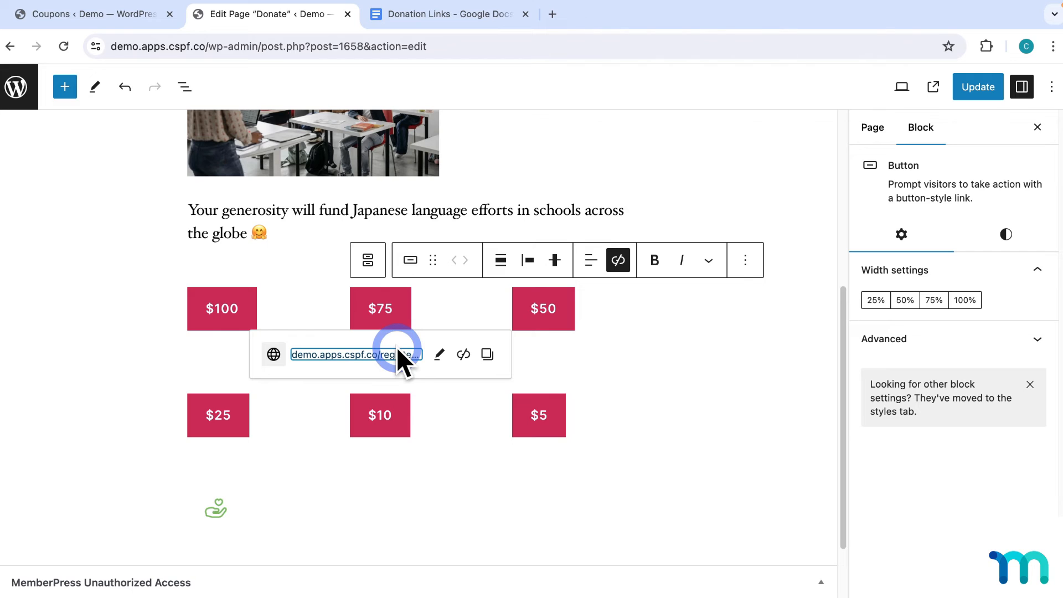
Copy the DONATE50 link from the Donation Links document and apply it to the $50 button on the WordPress Donate page
{"action": "left_click", "coordinate": [474, 17]}
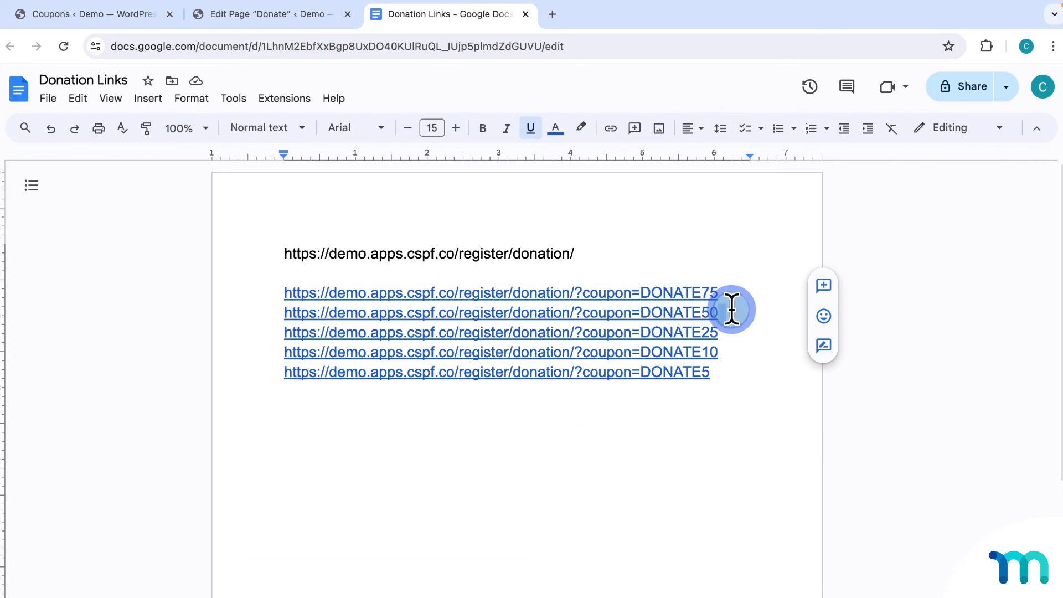
{"action": "left_click_drag", "start_coordinate": [731, 310], "coordinate": [286, 313]}
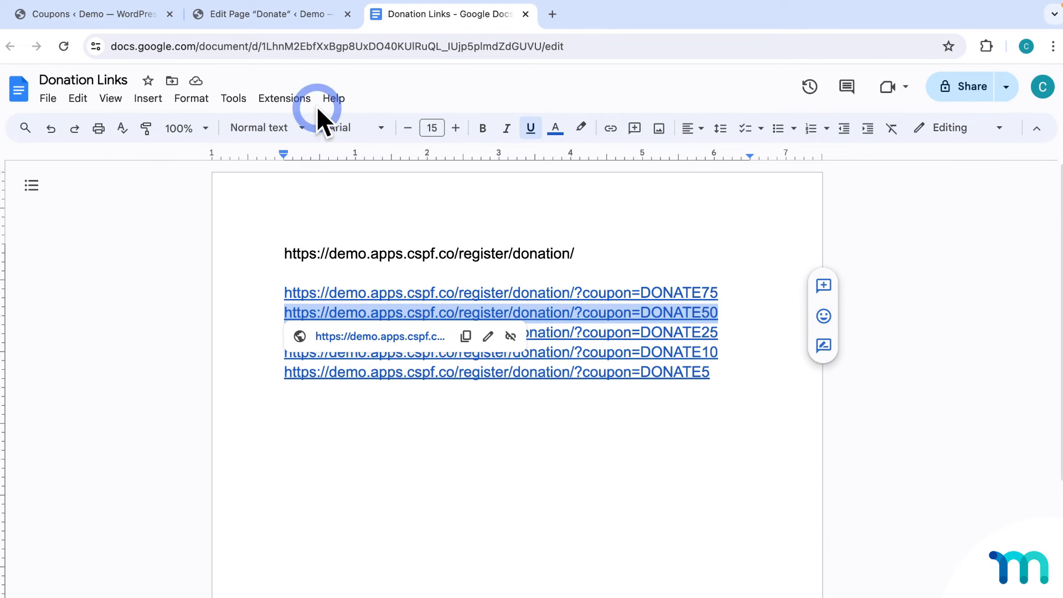
{"action": "left_click", "coordinate": [318, 16]}
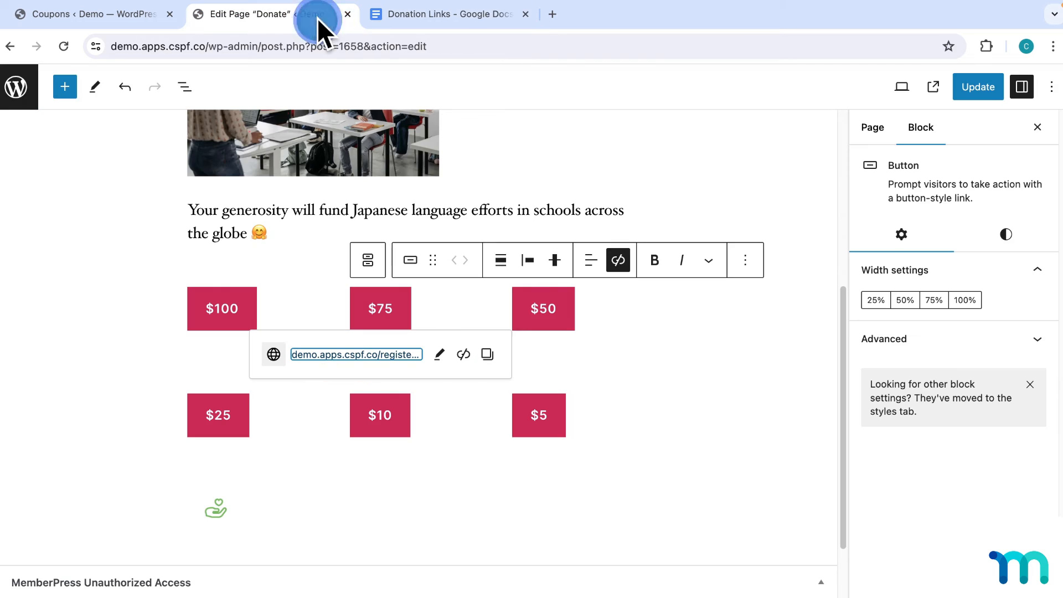
{"action": "left_click", "coordinate": [546, 309]}
{"action": "left_click", "coordinate": [691, 260]}
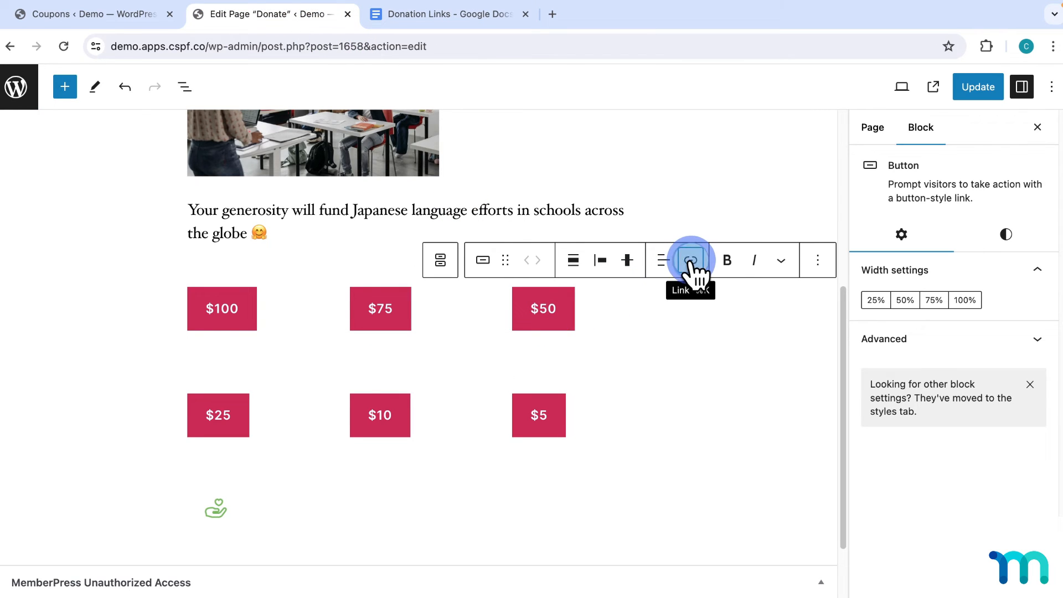
{"action": "left_click", "coordinate": [527, 358]}
{"action": "key", "text": "super+v"}
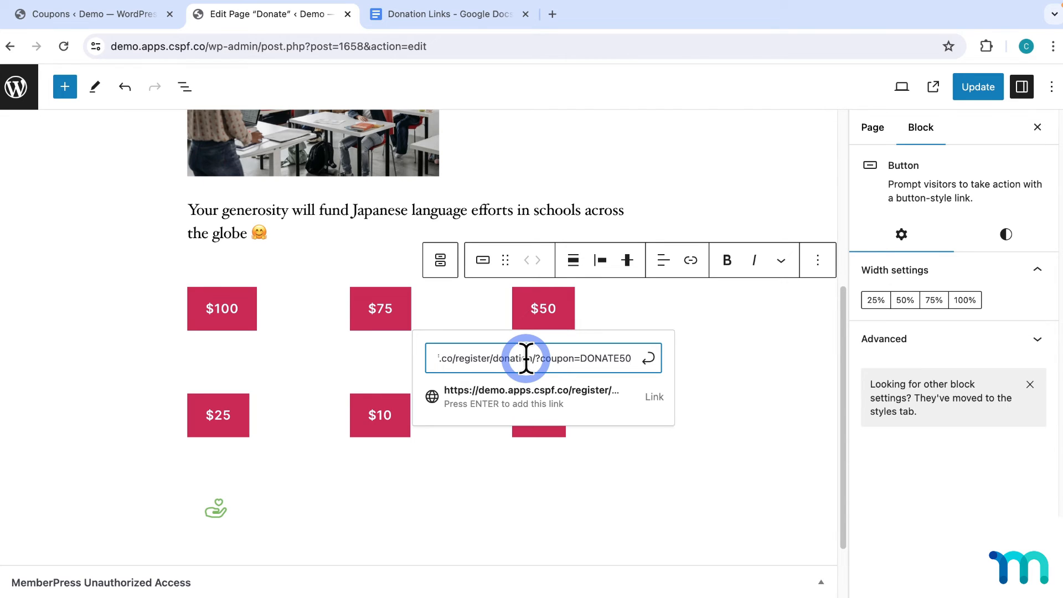
{"action": "key", "text": "Return"}
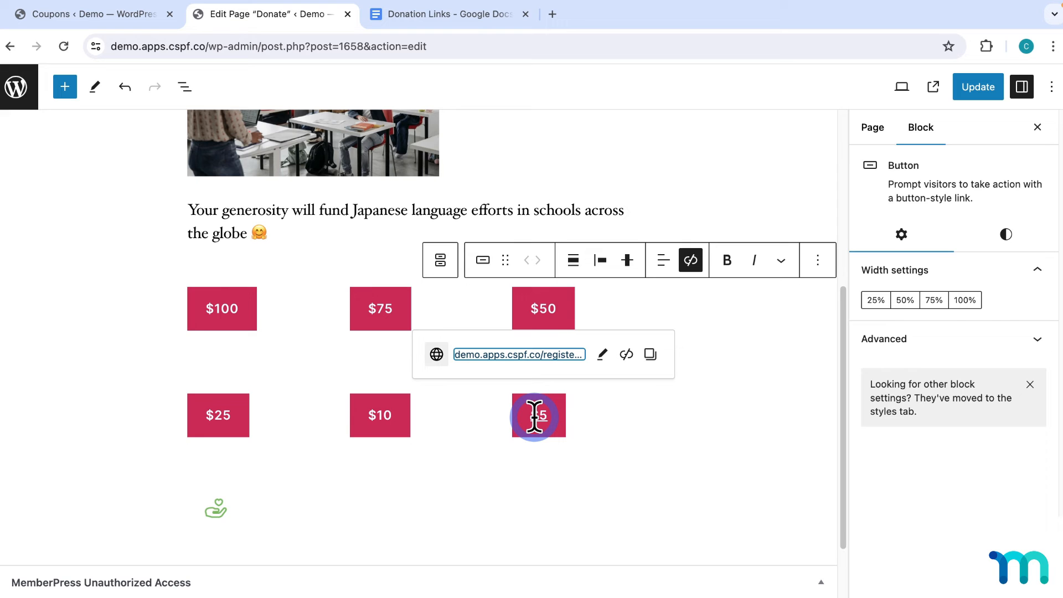
{"action": "left_click", "coordinate": [712, 300]}
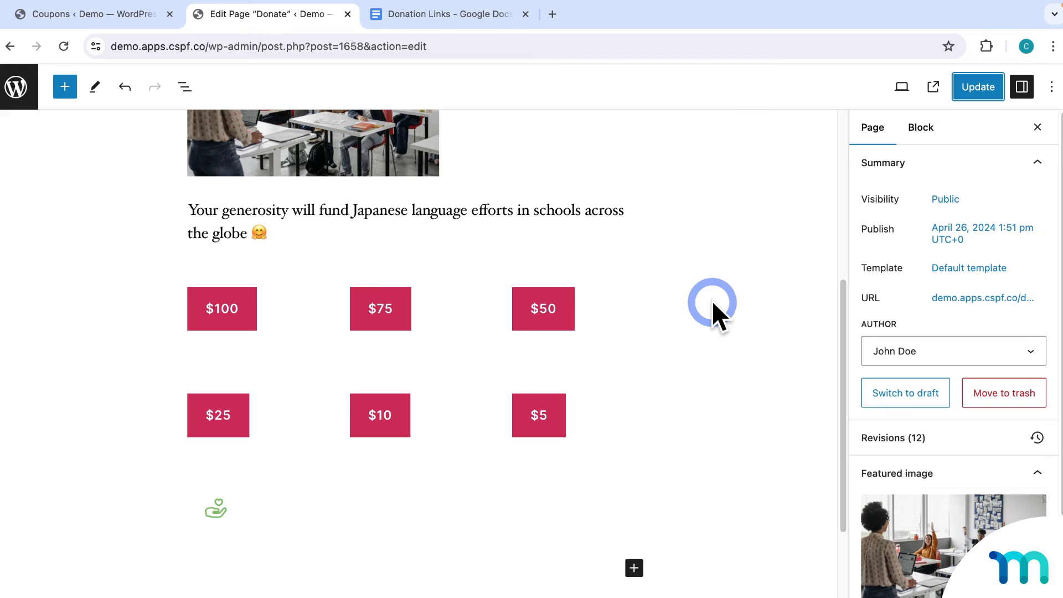
Compare the coupon codes in the MemberPress Coupons list with the amount buttons in the Donate page editor
{"action": "left_click", "coordinate": [133, 16]}
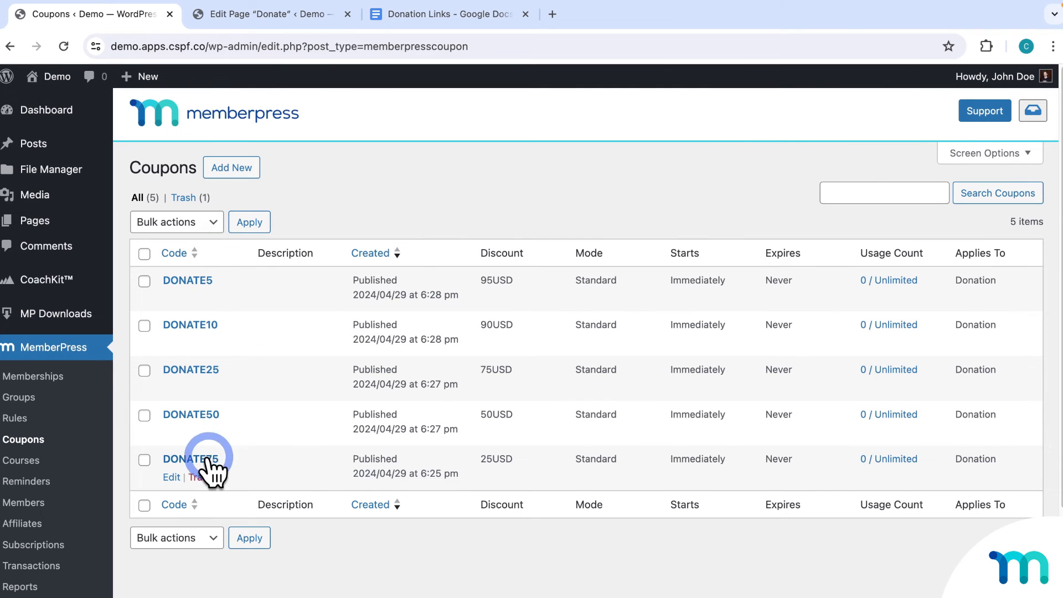
{"action": "left_click", "coordinate": [251, 17]}
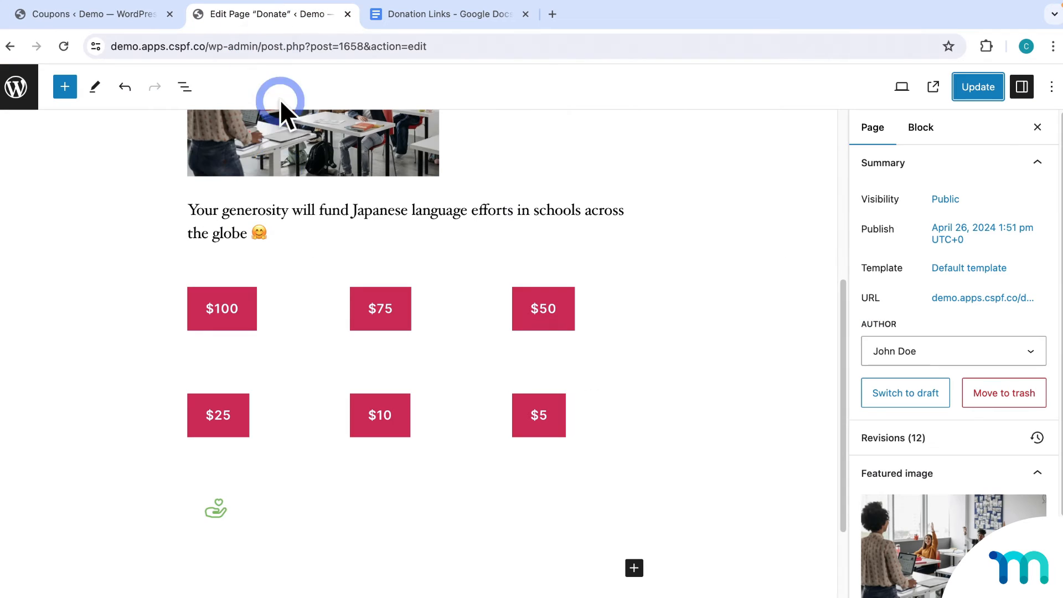
{"action": "double_click", "coordinate": [239, 309]}
{"action": "double_click", "coordinate": [238, 410]}
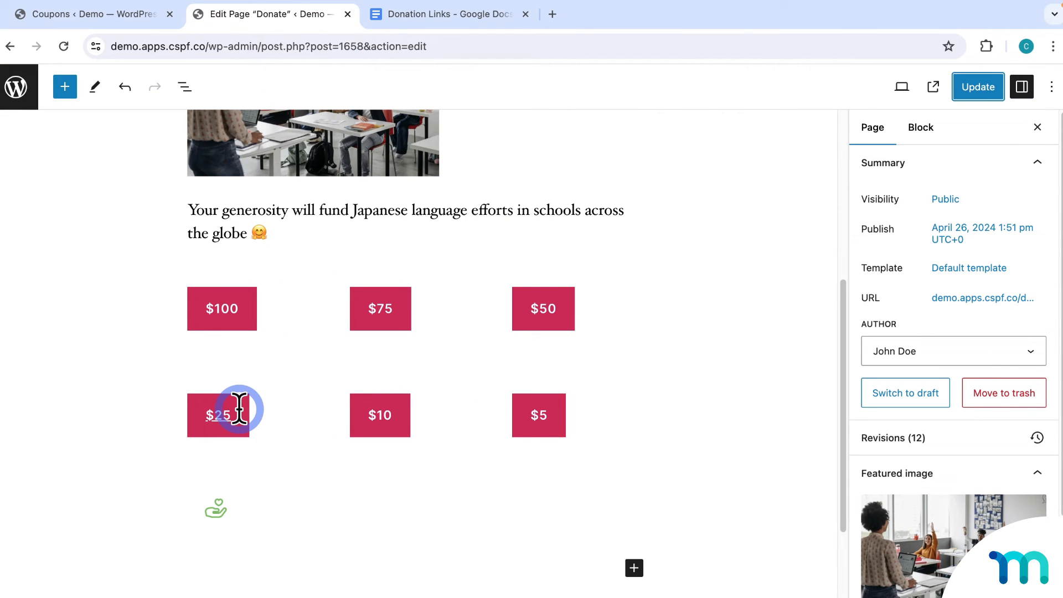
Open the demo site in an incognito window and go to the amount buttons on its Donate page
{"action": "left_click", "coordinate": [147, 19]}
{"action": "mouse_move", "coordinate": [52, 77]}
{"action": "right_click", "coordinate": [93, 101]}
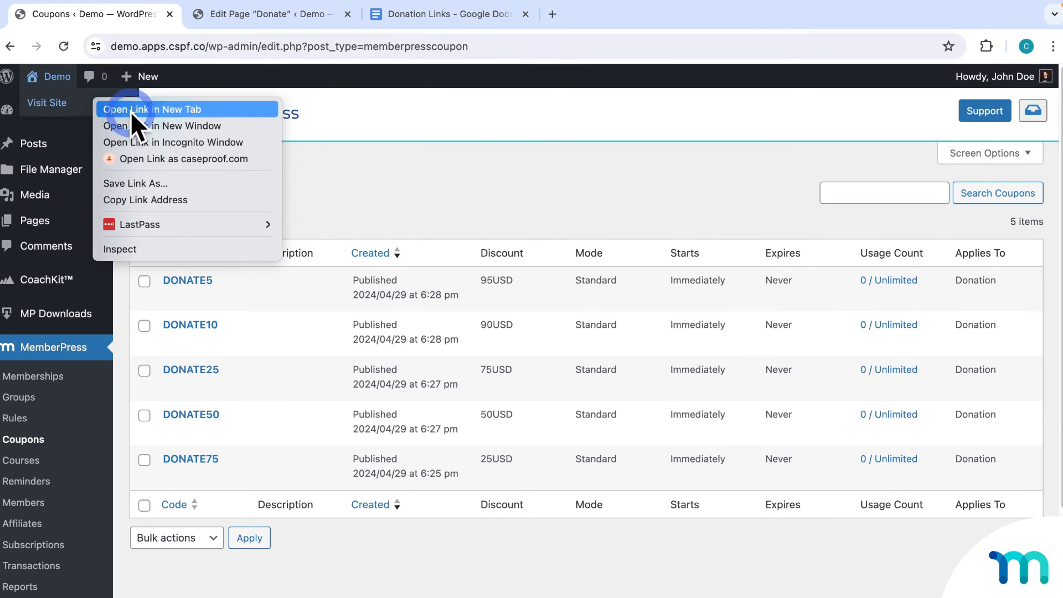
{"action": "left_click", "coordinate": [175, 142]}
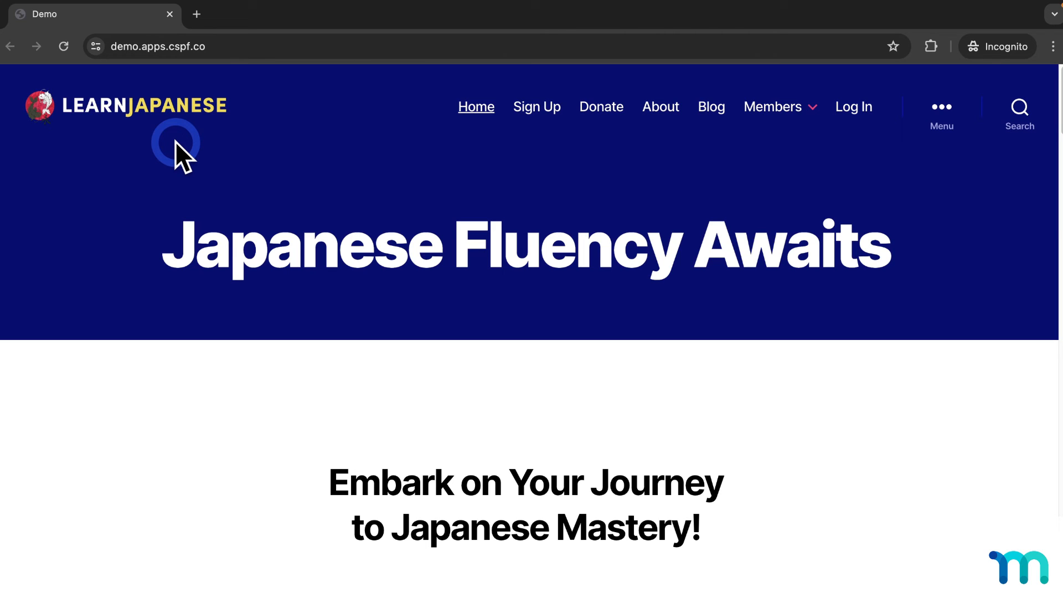
{"action": "left_click", "coordinate": [603, 110]}
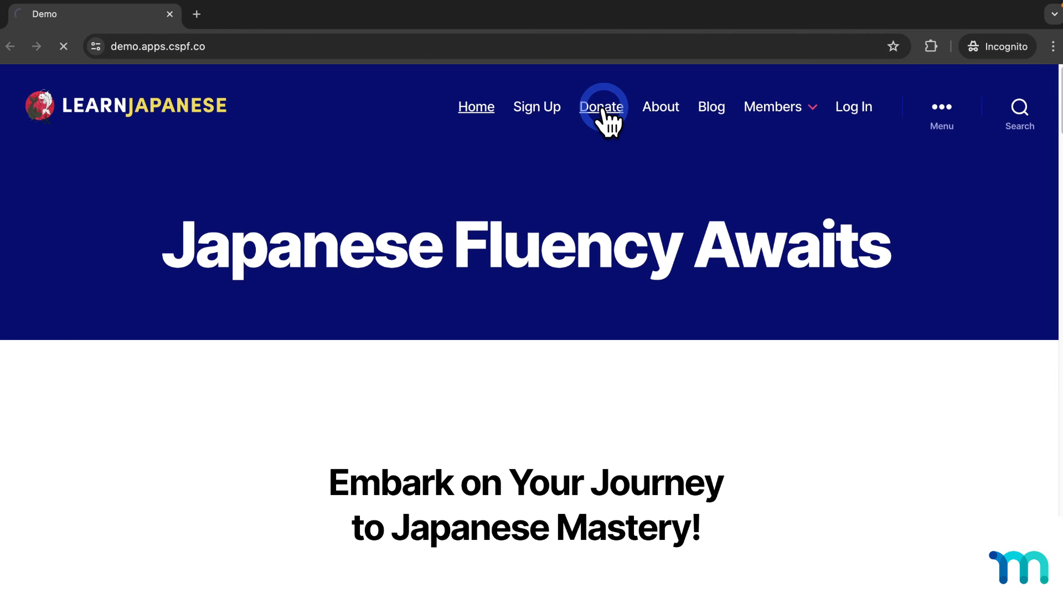
{"action": "scroll", "coordinate": [714, 216], "scroll_direction": "down", "scroll_amount": 12}
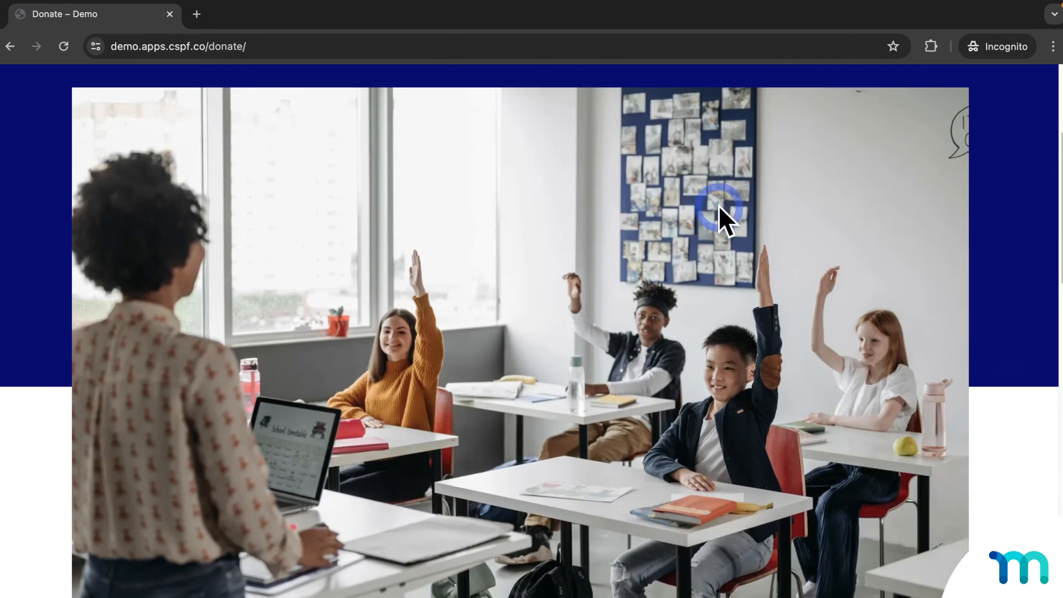
{"action": "scroll", "coordinate": [769, 245], "scroll_direction": "down", "scroll_amount": 5}
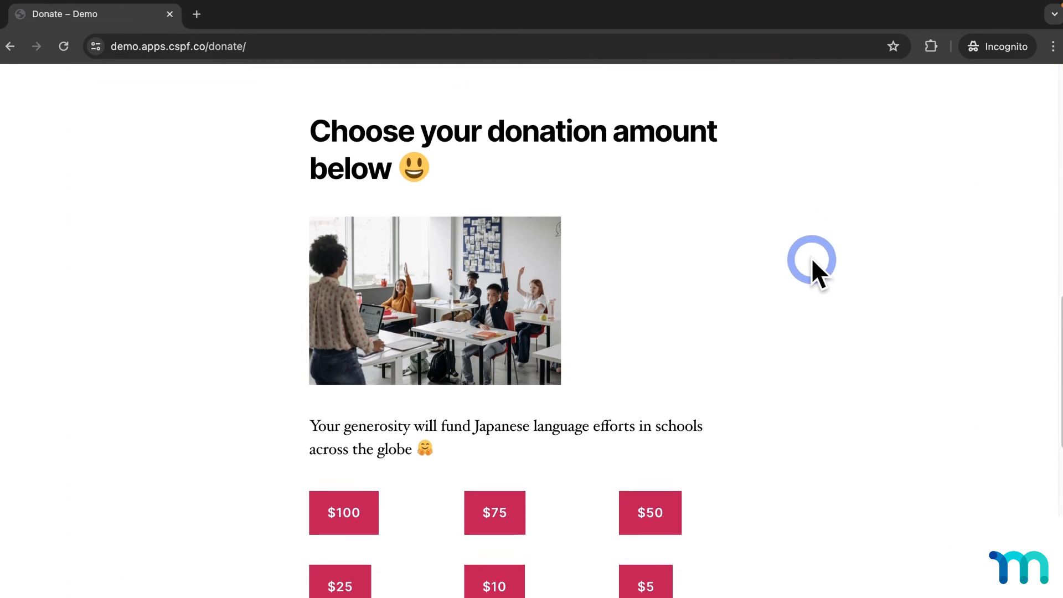
{"action": "scroll", "coordinate": [847, 346], "scroll_direction": "down", "scroll_amount": 3}
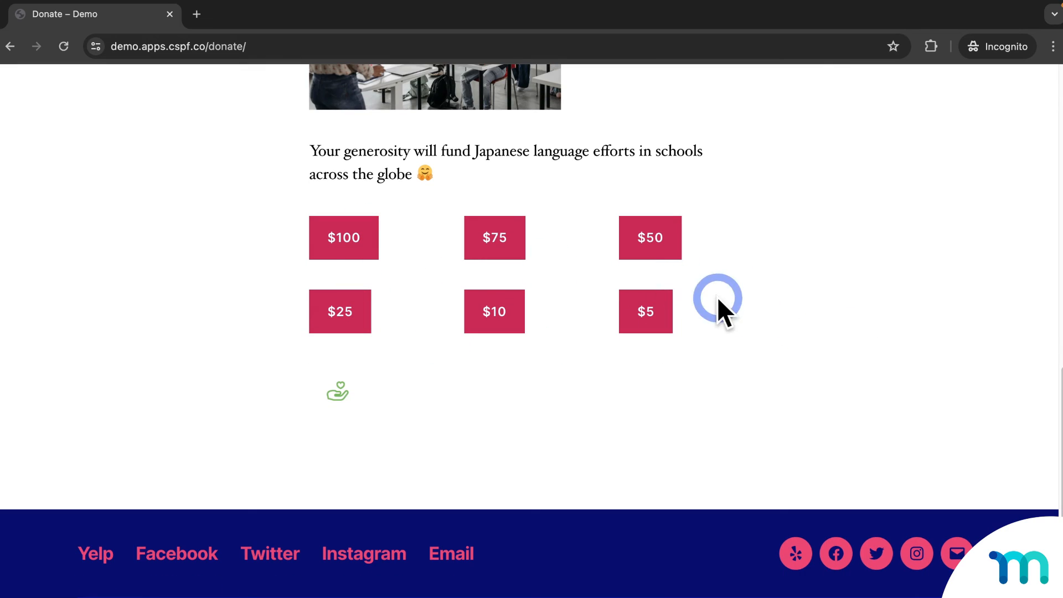
Open the $100 donation's registration page, examine its price and payment form, and return to the Donate page
{"action": "left_click", "coordinate": [358, 238]}
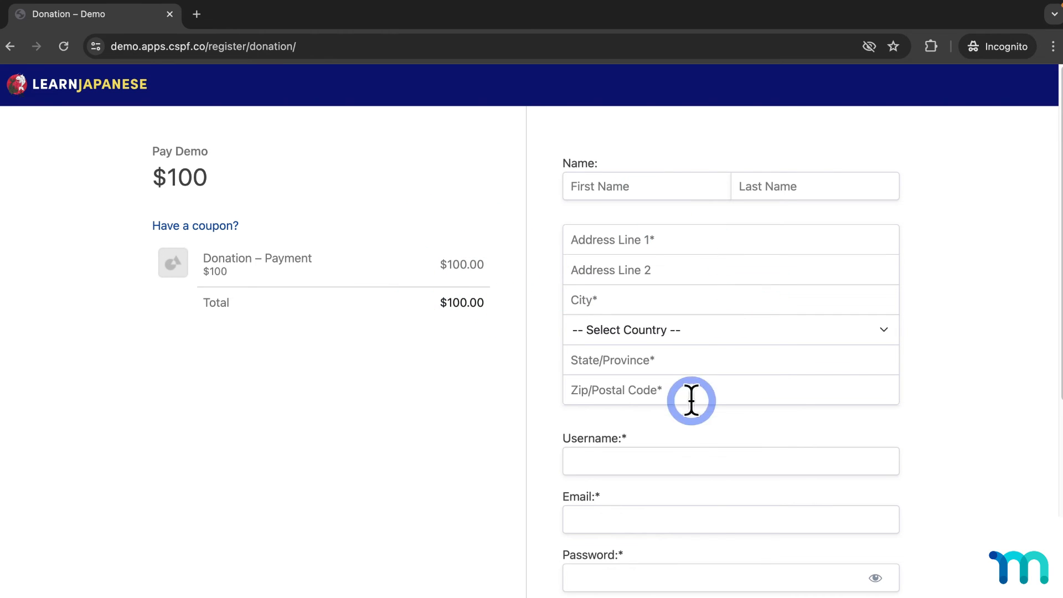
{"action": "scroll", "coordinate": [810, 441], "scroll_direction": "down", "scroll_amount": 3}
{"action": "scroll", "coordinate": [715, 582], "scroll_direction": "down", "scroll_amount": 8}
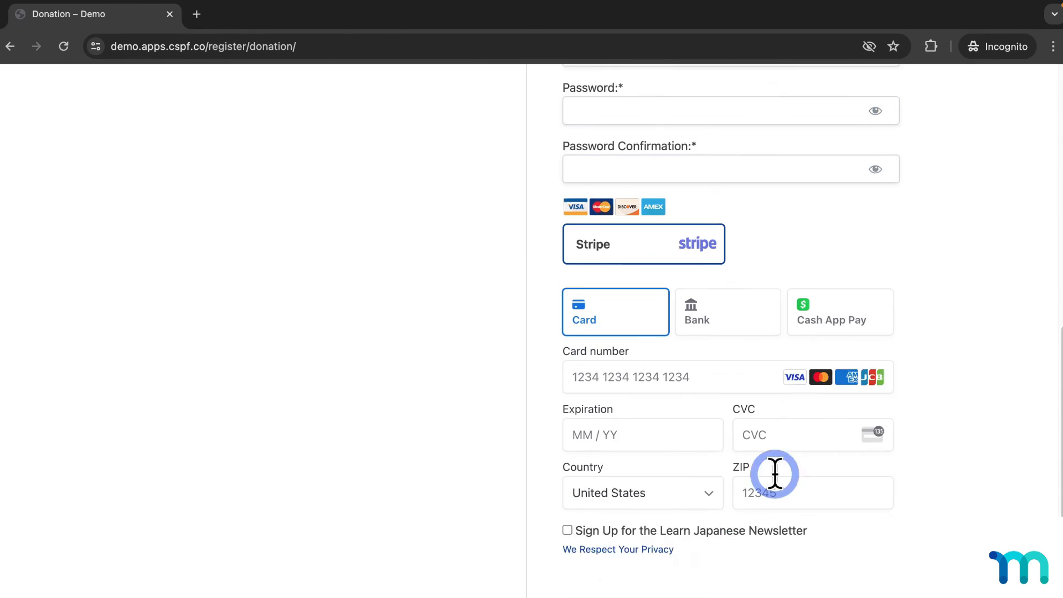
{"action": "scroll", "coordinate": [764, 487], "scroll_direction": "up", "scroll_amount": 11}
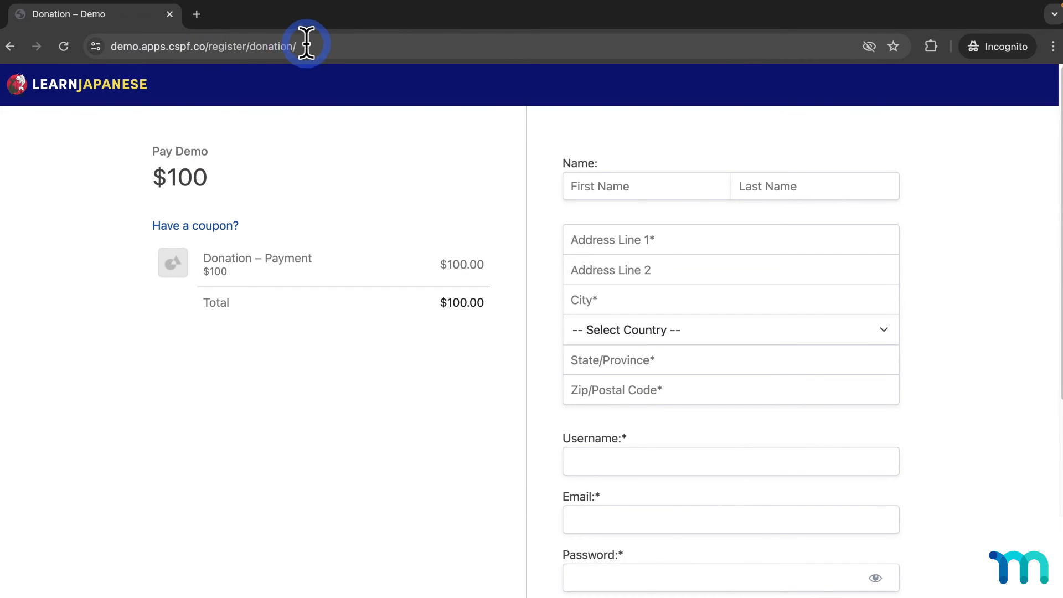
{"action": "left_click", "coordinate": [11, 46]}
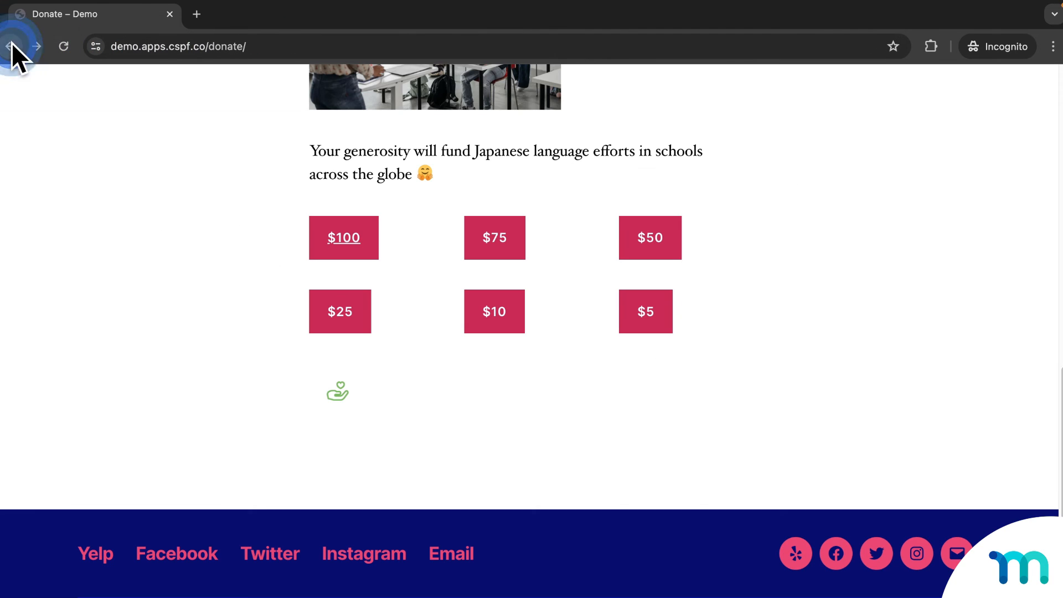
{"action": "left_click", "coordinate": [340, 97]}
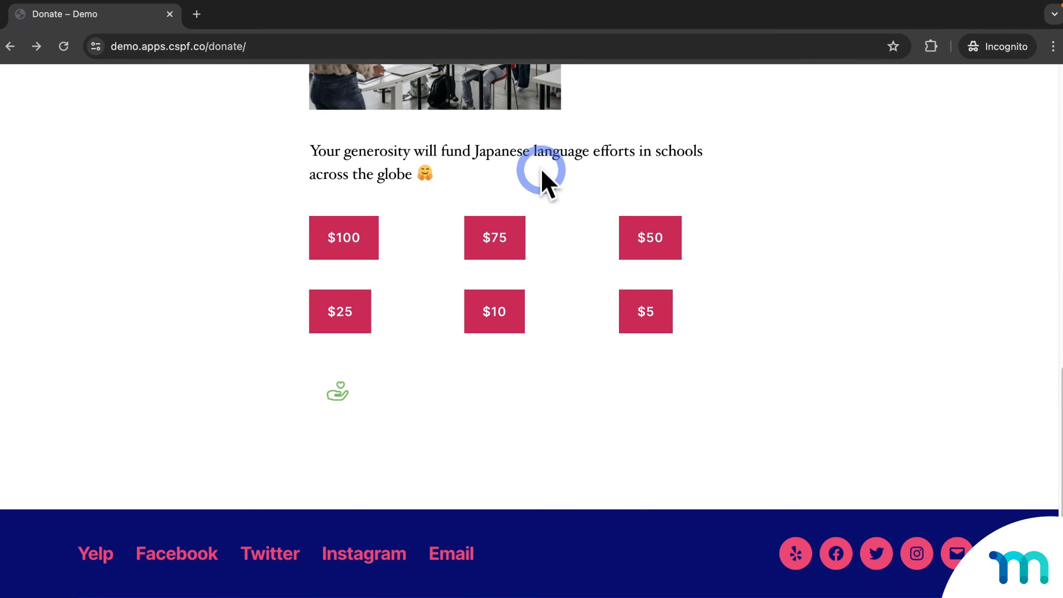
Test the $75 and $50 donation buttons, checking the coupon and total on each registration page before returning to the Donate page
{"action": "left_click", "coordinate": [500, 244]}
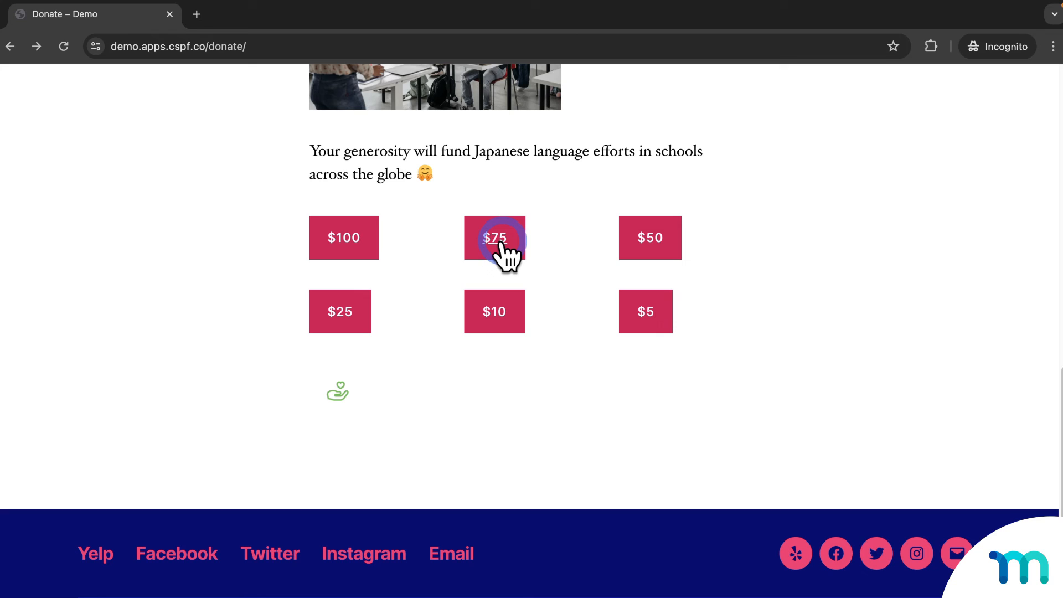
{"action": "left_click", "coordinate": [500, 243]}
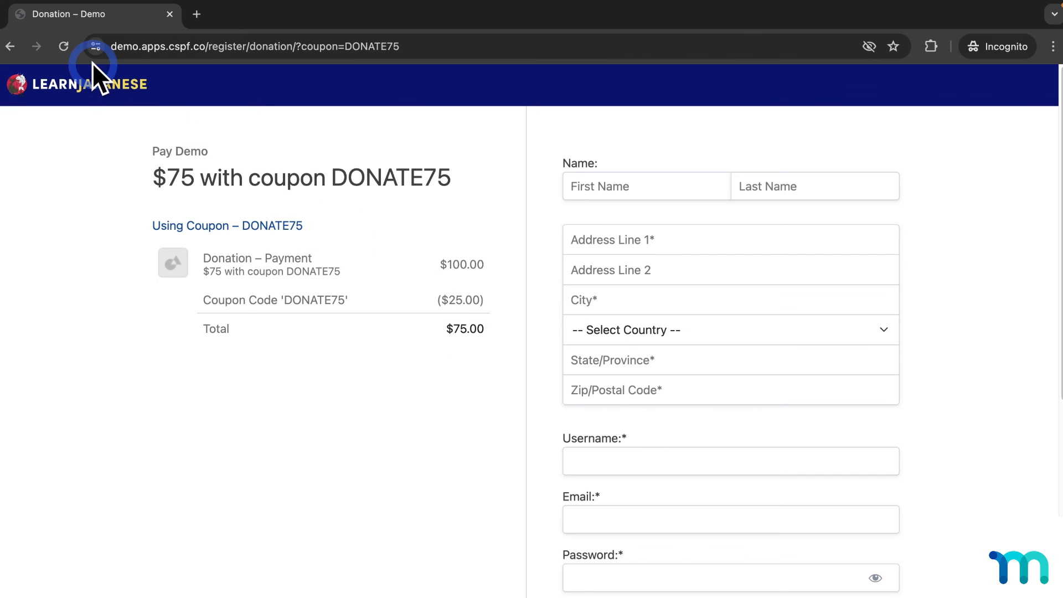
{"action": "left_click", "coordinate": [18, 46]}
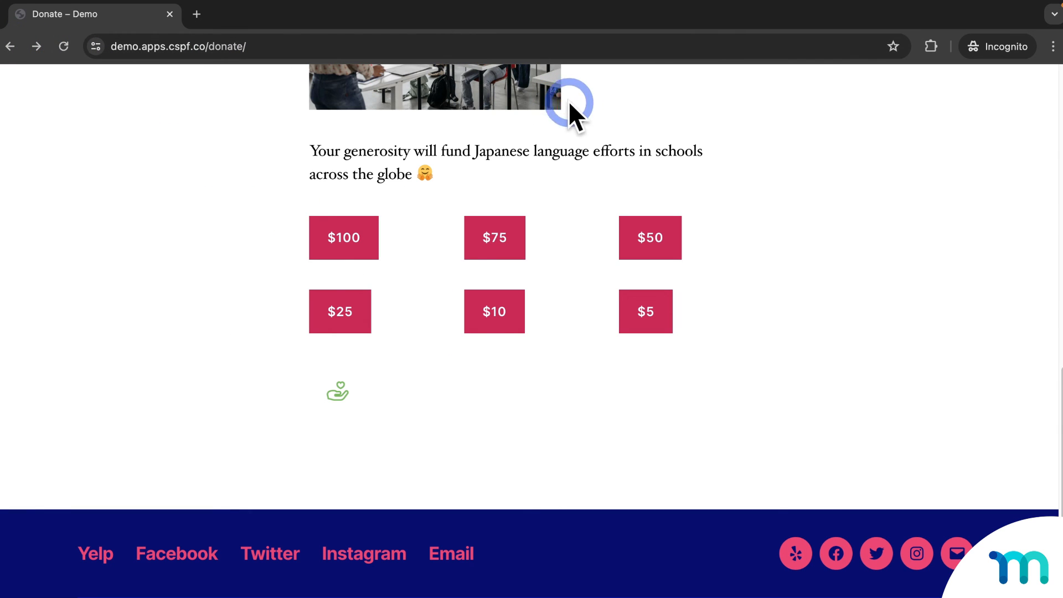
{"action": "left_click", "coordinate": [670, 241]}
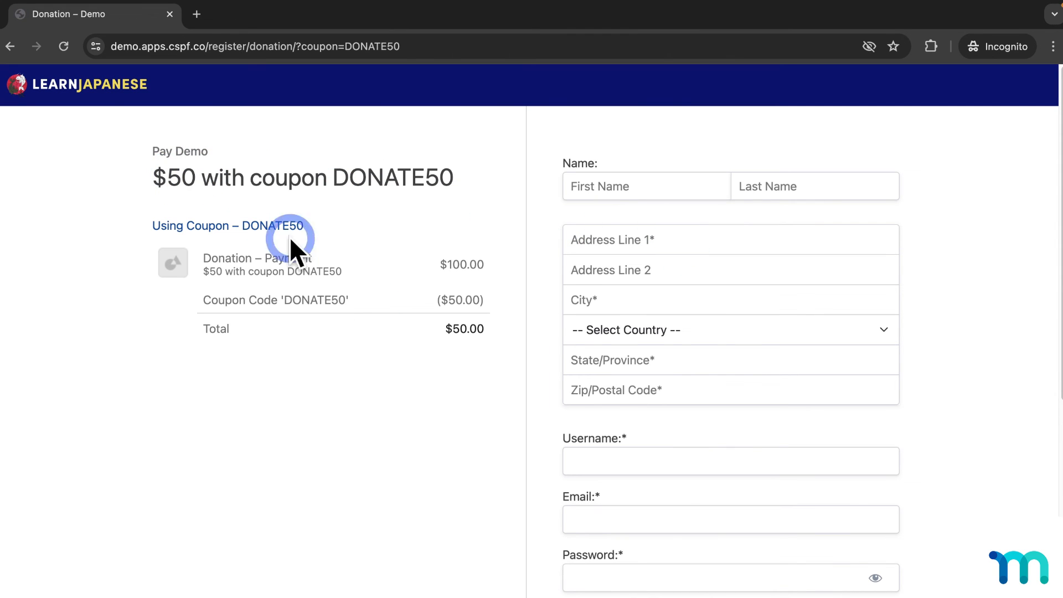
{"action": "left_click_drag", "start_coordinate": [453, 329], "coordinate": [470, 329]}
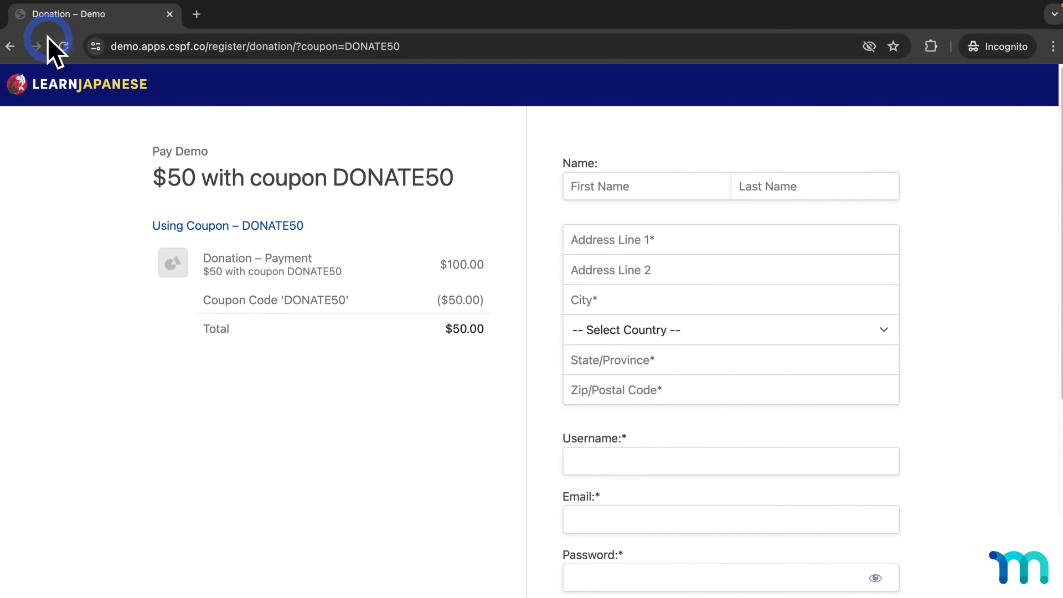
{"action": "left_click", "coordinate": [11, 46]}
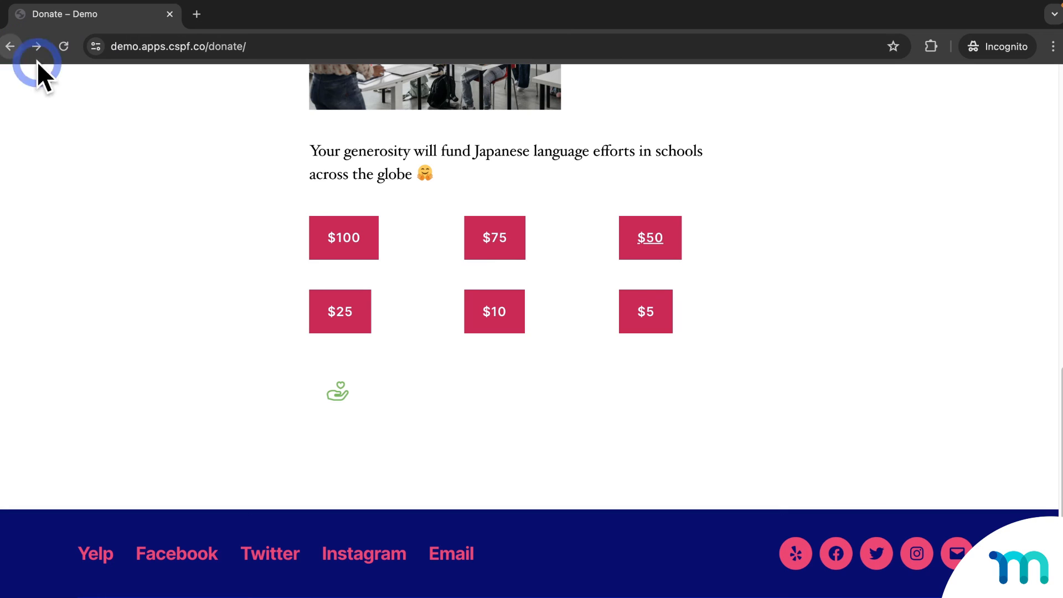
Test the $25 and $10 donation buttons, checking the coupon and total on each registration page before returning to the Donate page
{"action": "left_click", "coordinate": [344, 313]}
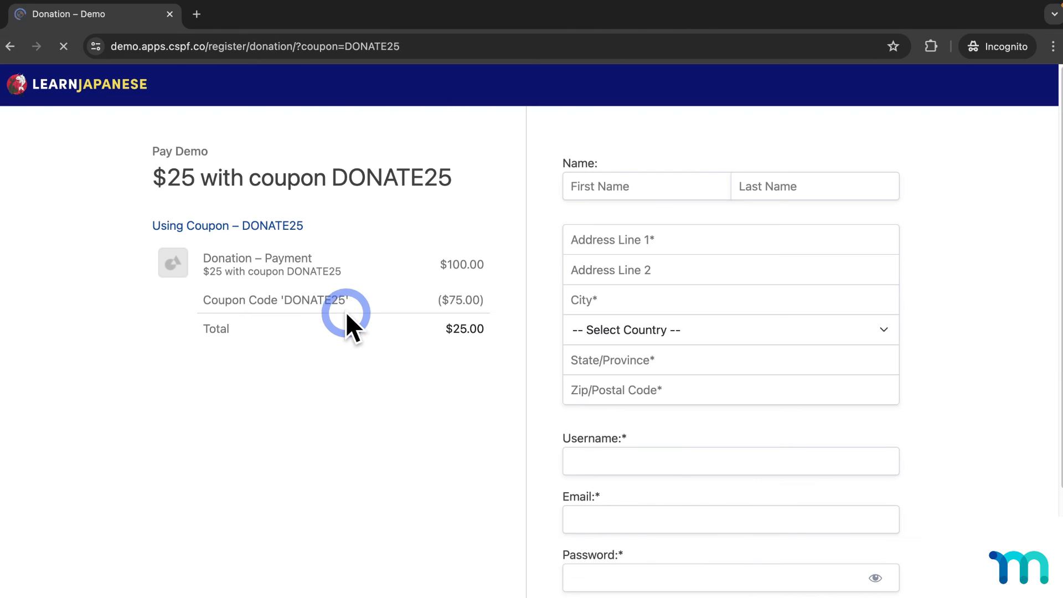
{"action": "left_click_drag", "start_coordinate": [166, 177], "coordinate": [200, 178]}
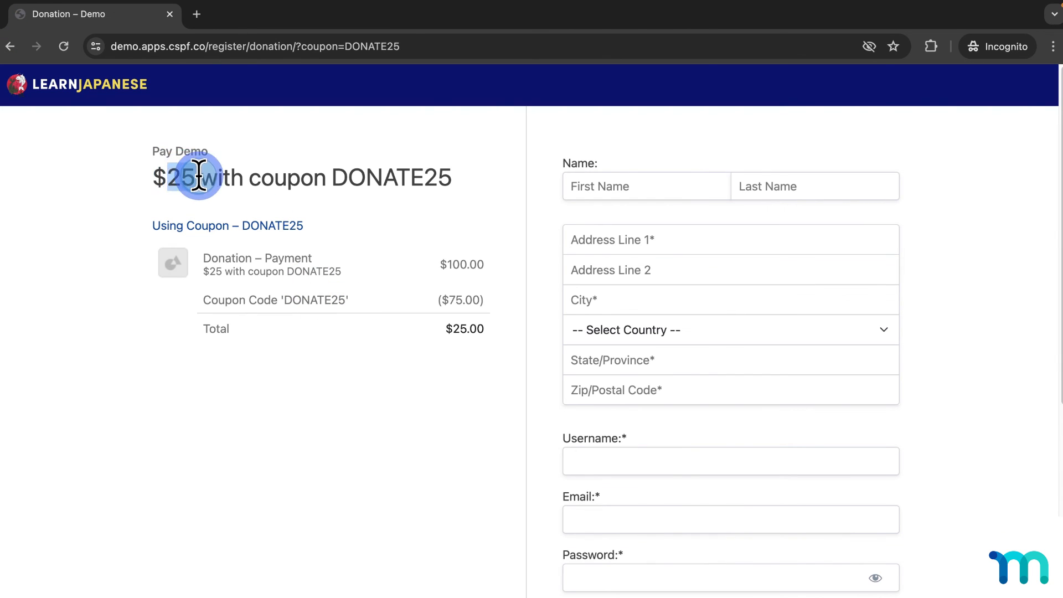
{"action": "left_click", "coordinate": [458, 329]}
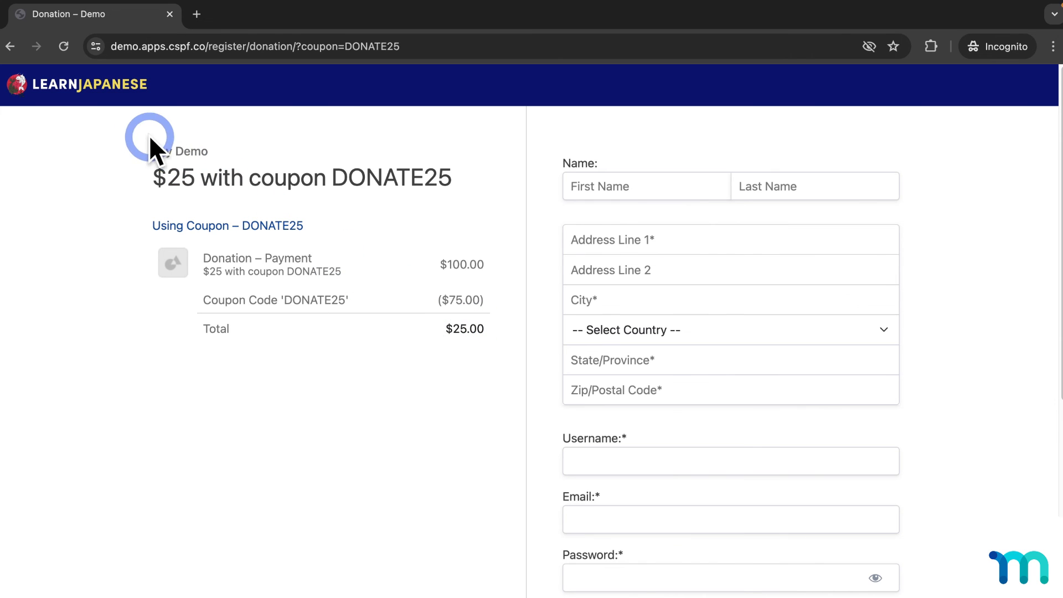
{"action": "left_click", "coordinate": [11, 46]}
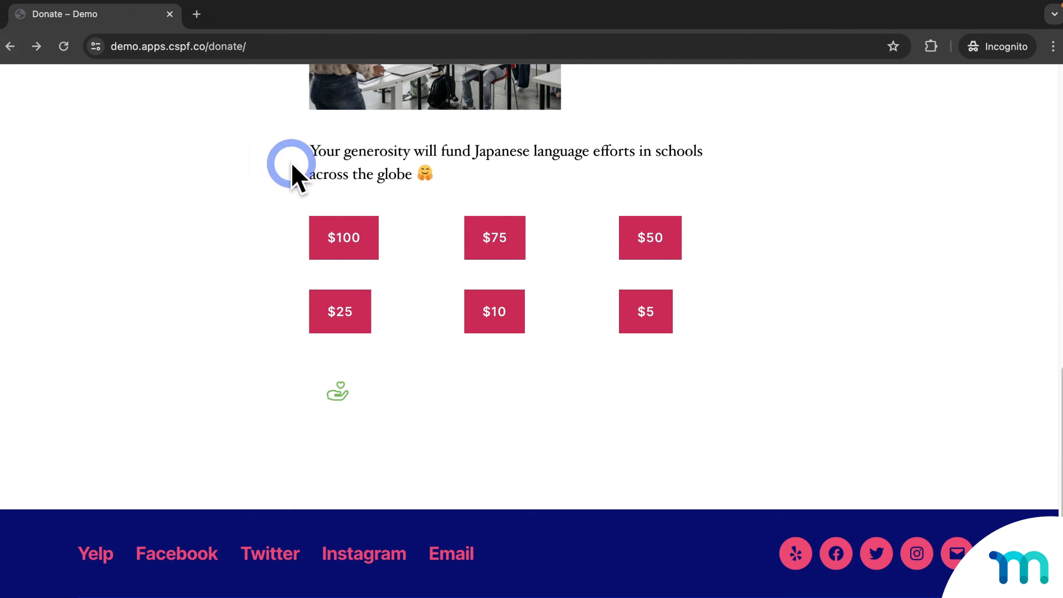
{"action": "left_click", "coordinate": [507, 293]}
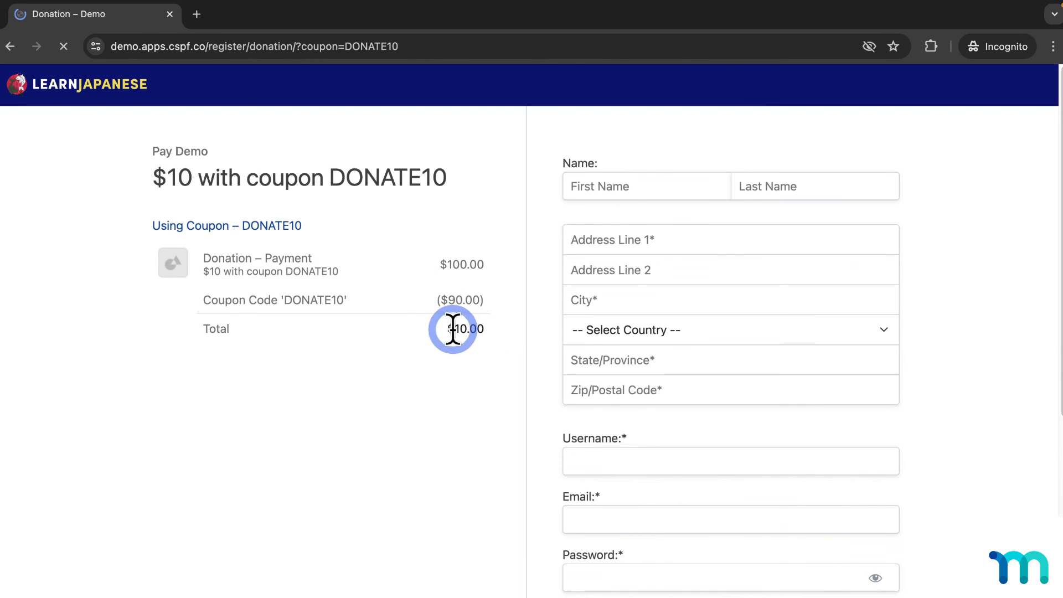
{"action": "left_click_drag", "start_coordinate": [455, 329], "coordinate": [487, 329]}
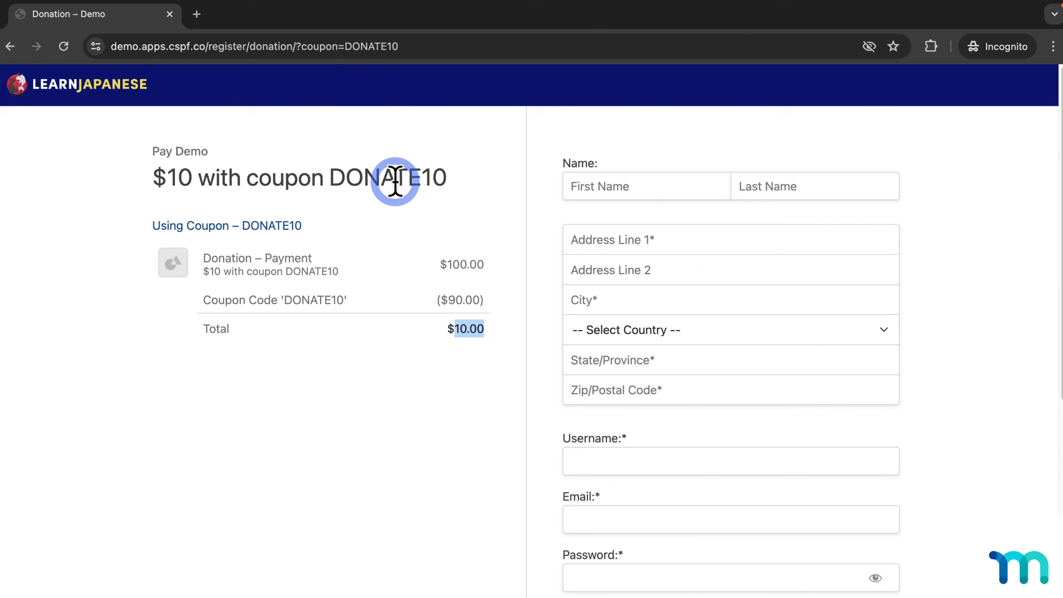
{"action": "left_click", "coordinate": [11, 47]}
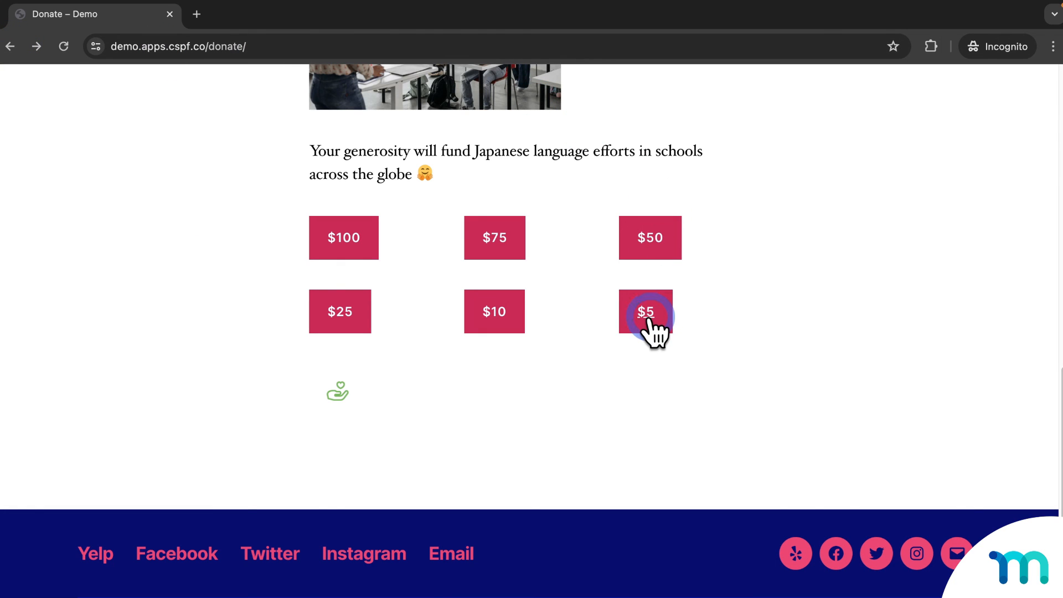
Test the $5 donation button, check the coupon and total on its registration page, and return to the Donate page
{"action": "left_click", "coordinate": [648, 318]}
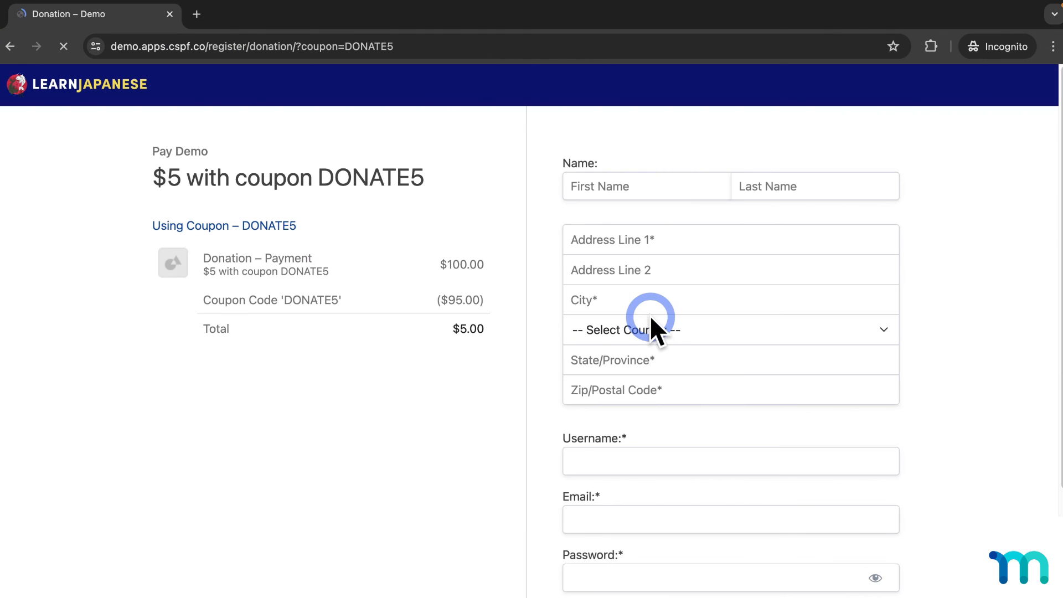
{"action": "mouse_move", "coordinate": [456, 331]}
{"action": "left_mouse_down"}
{"action": "mouse_move", "coordinate": [491, 340]}
{"action": "mouse_move", "coordinate": [458, 328]}
{"action": "mouse_move", "coordinate": [476, 327]}
{"action": "left_mouse_up"}
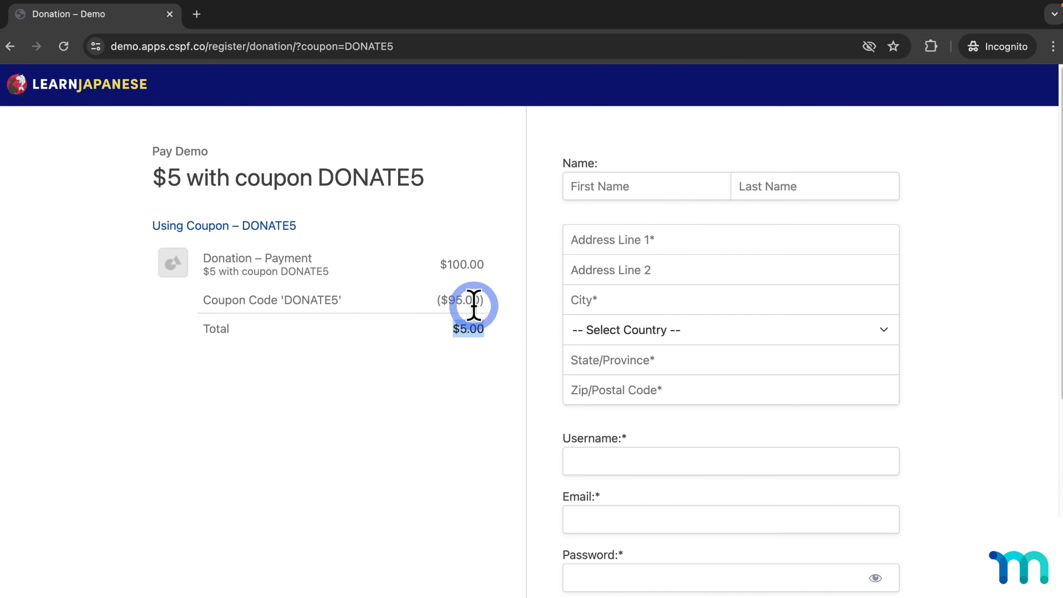
{"action": "left_click", "coordinate": [427, 342]}
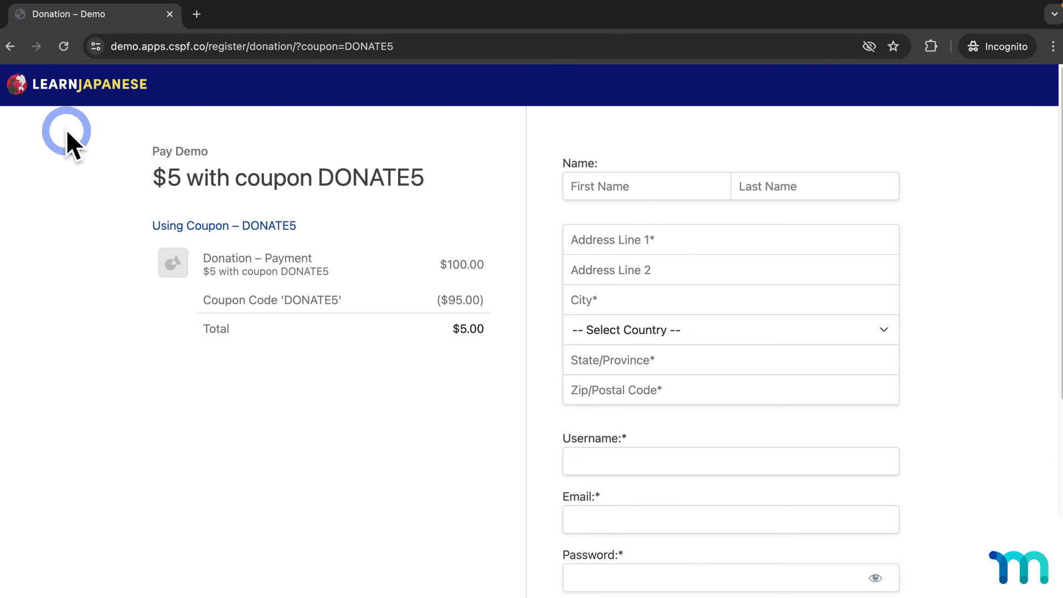
{"action": "left_click", "coordinate": [12, 48]}
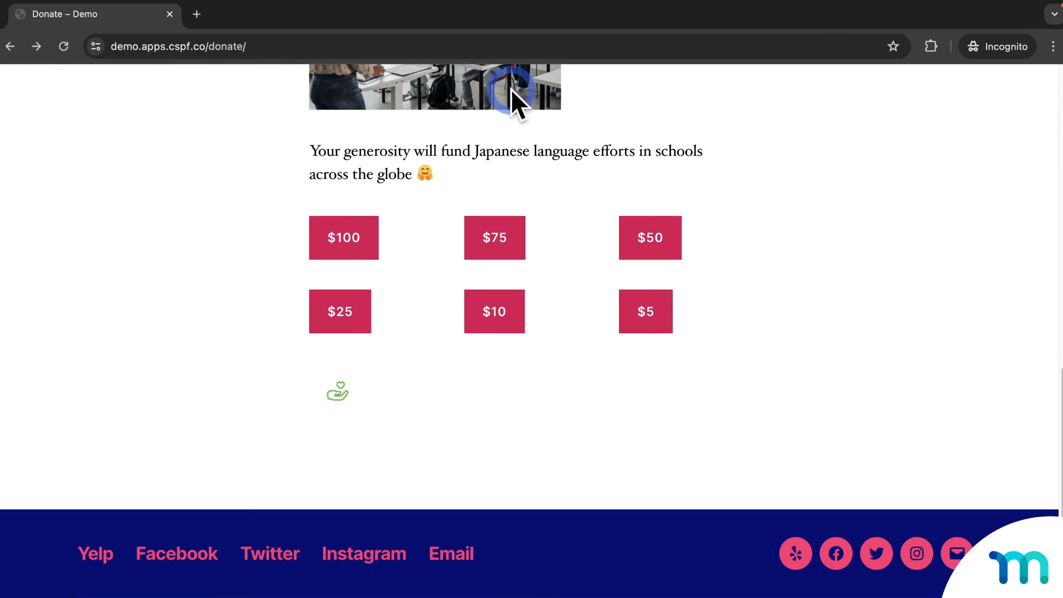
{"action": "left_click", "coordinate": [845, 181]}
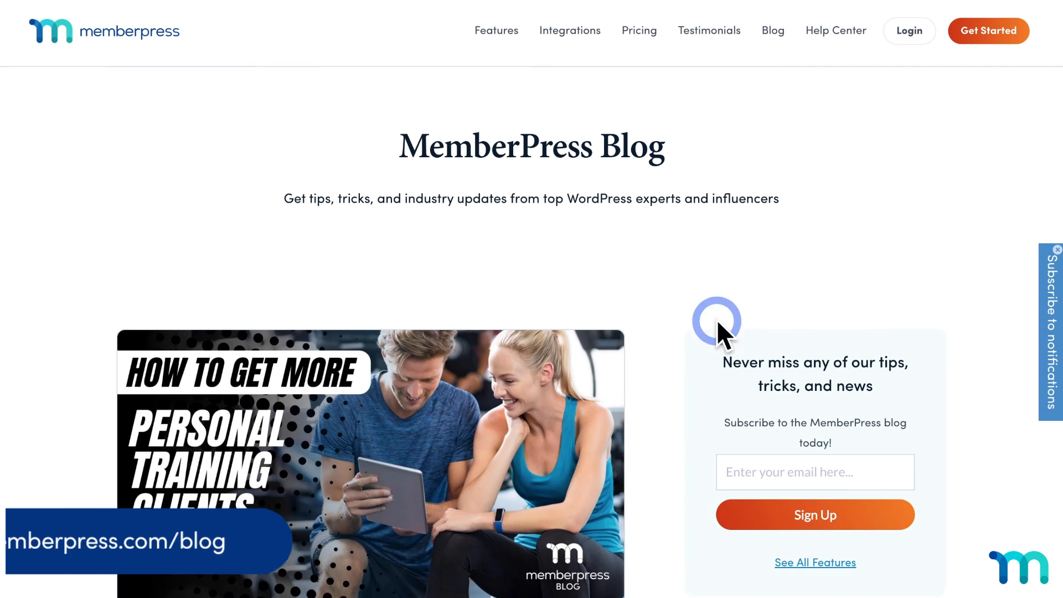
{"action": "scroll", "coordinate": [750, 397], "scroll_direction": "down", "scroll_amount": 15}
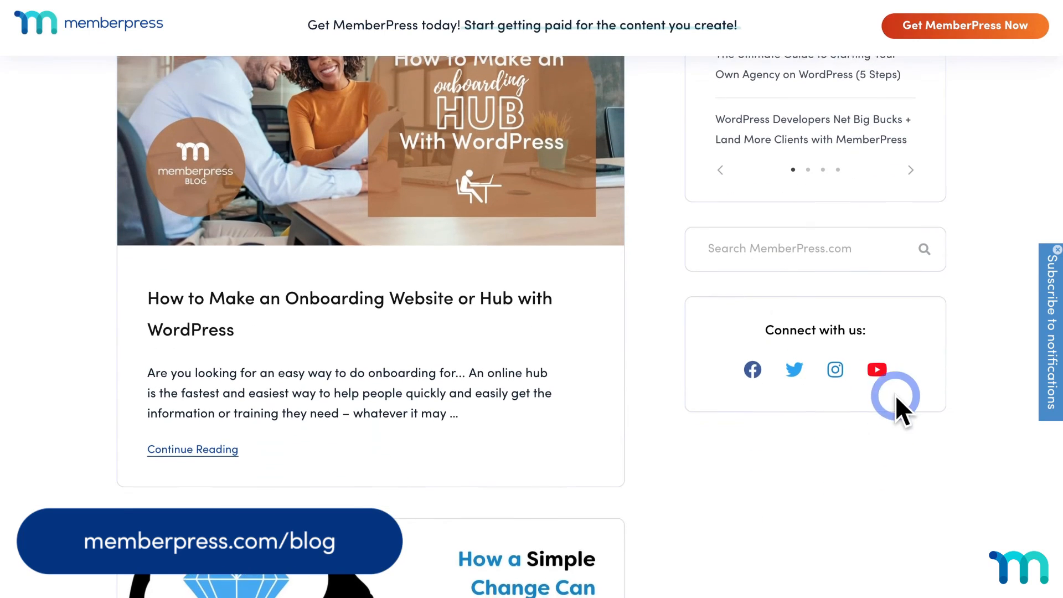